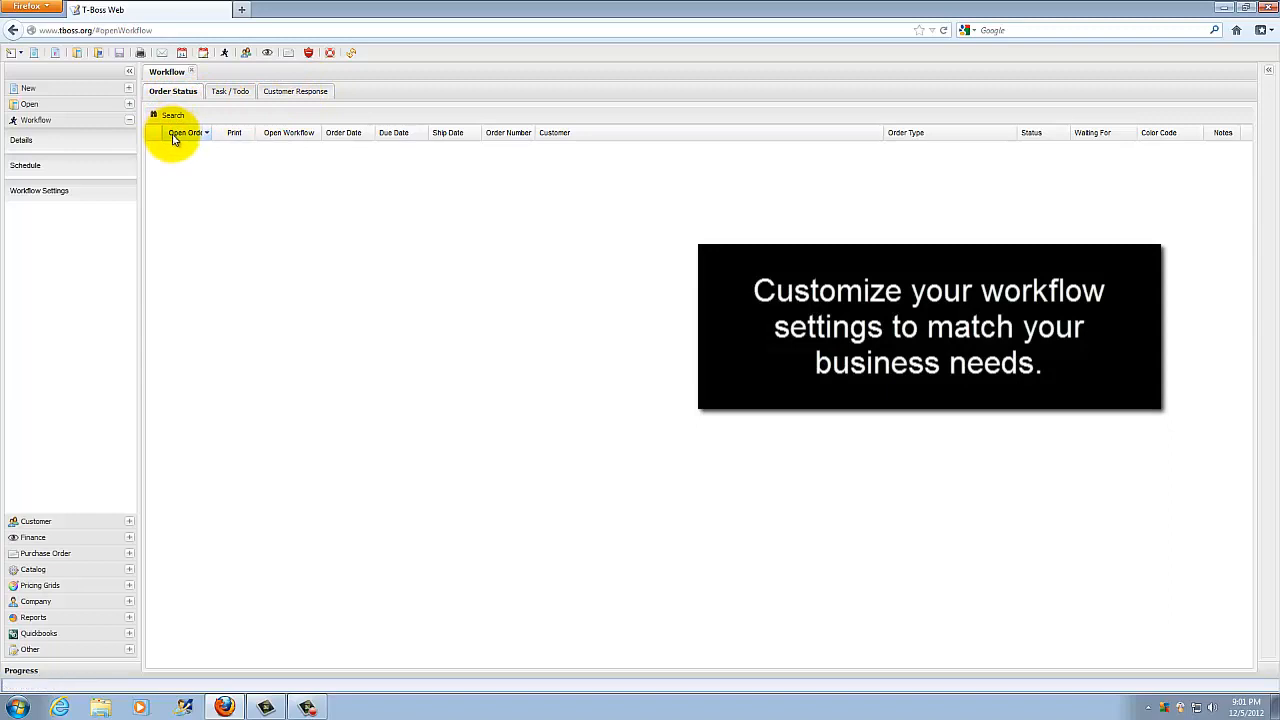
# - Start a new task with the brief "Test Task" and check the font choices for its description
pyautogui.click(228, 93)
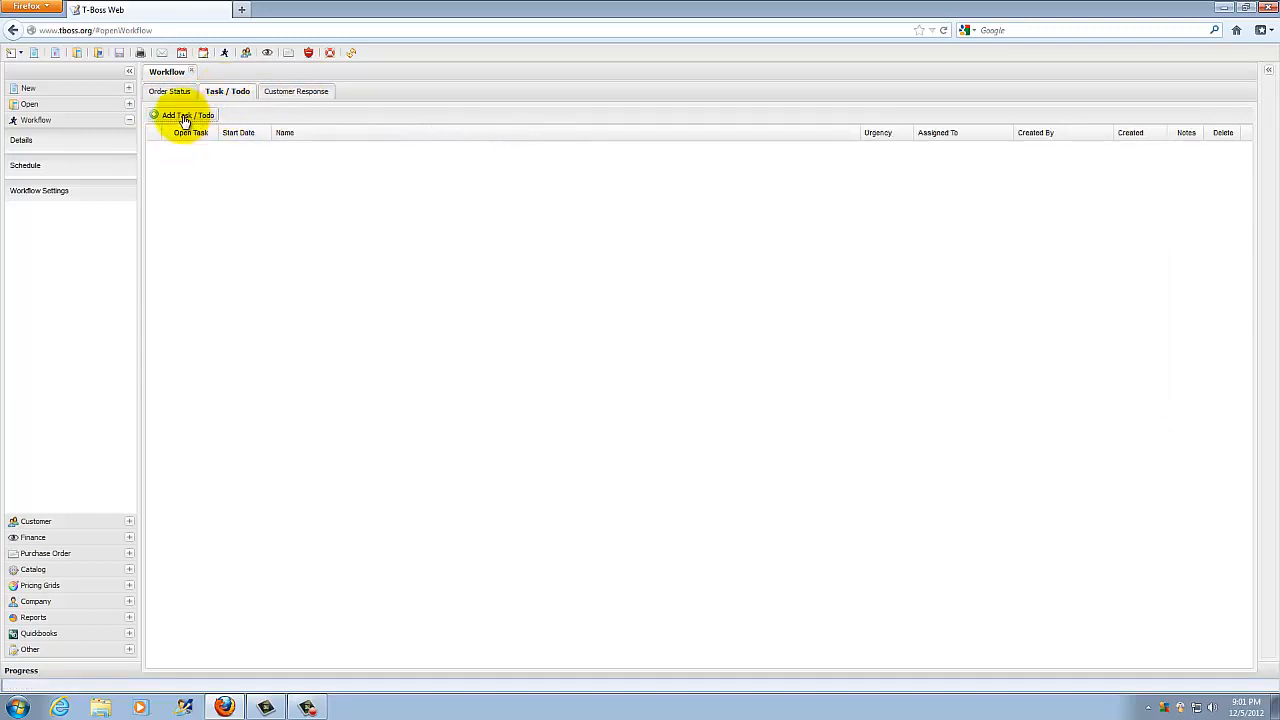
pyautogui.click(184, 117)
pyautogui.click(518, 217)
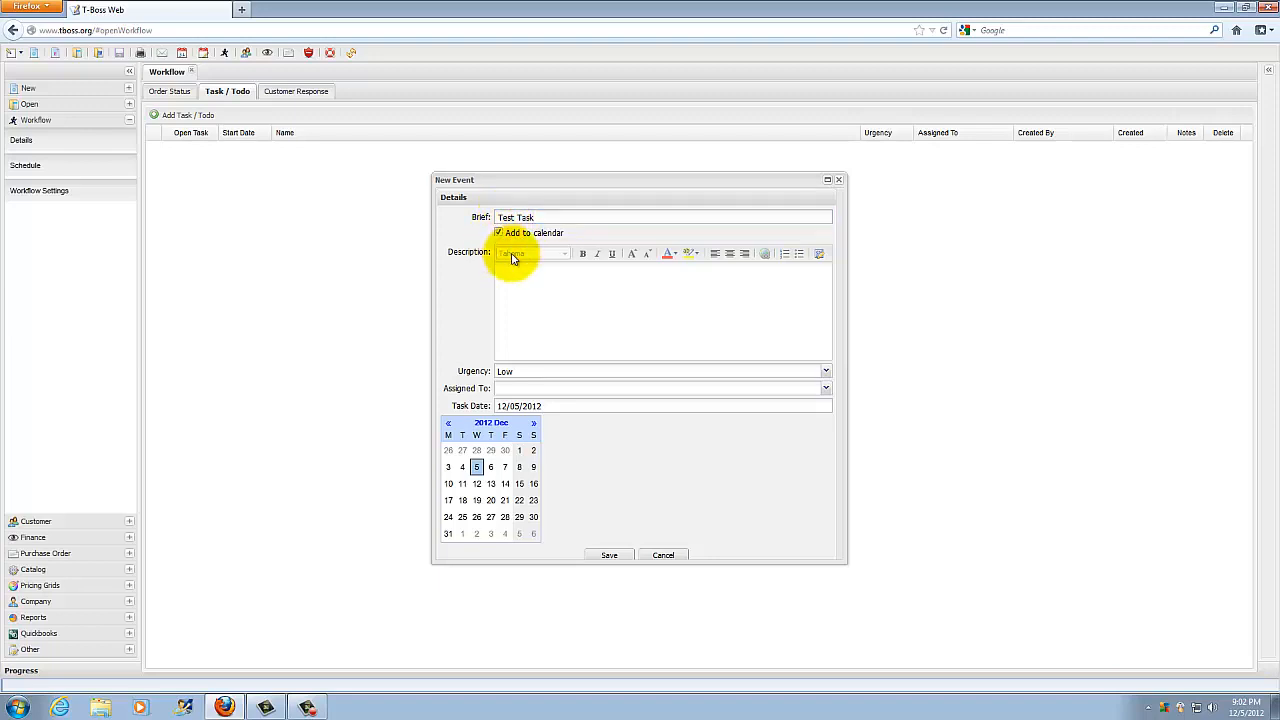
pyautogui.click(519, 273)
pyautogui.click(565, 254)
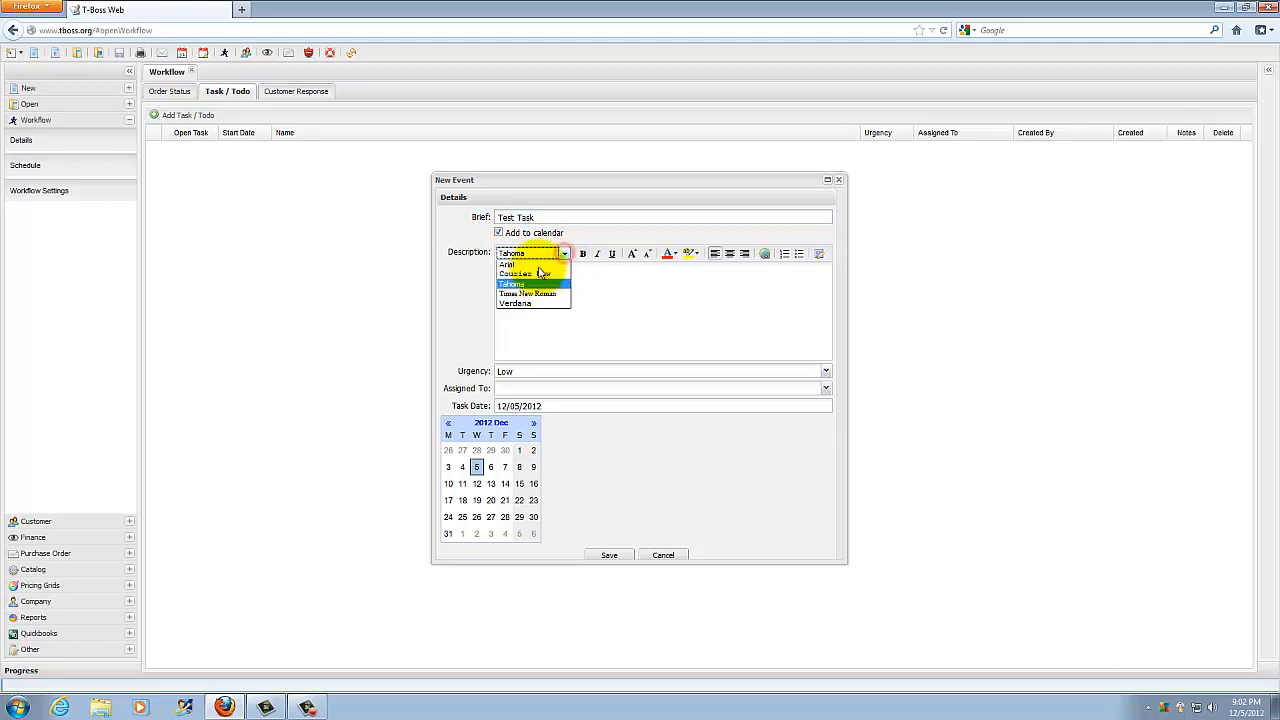
pyautogui.click(609, 285)
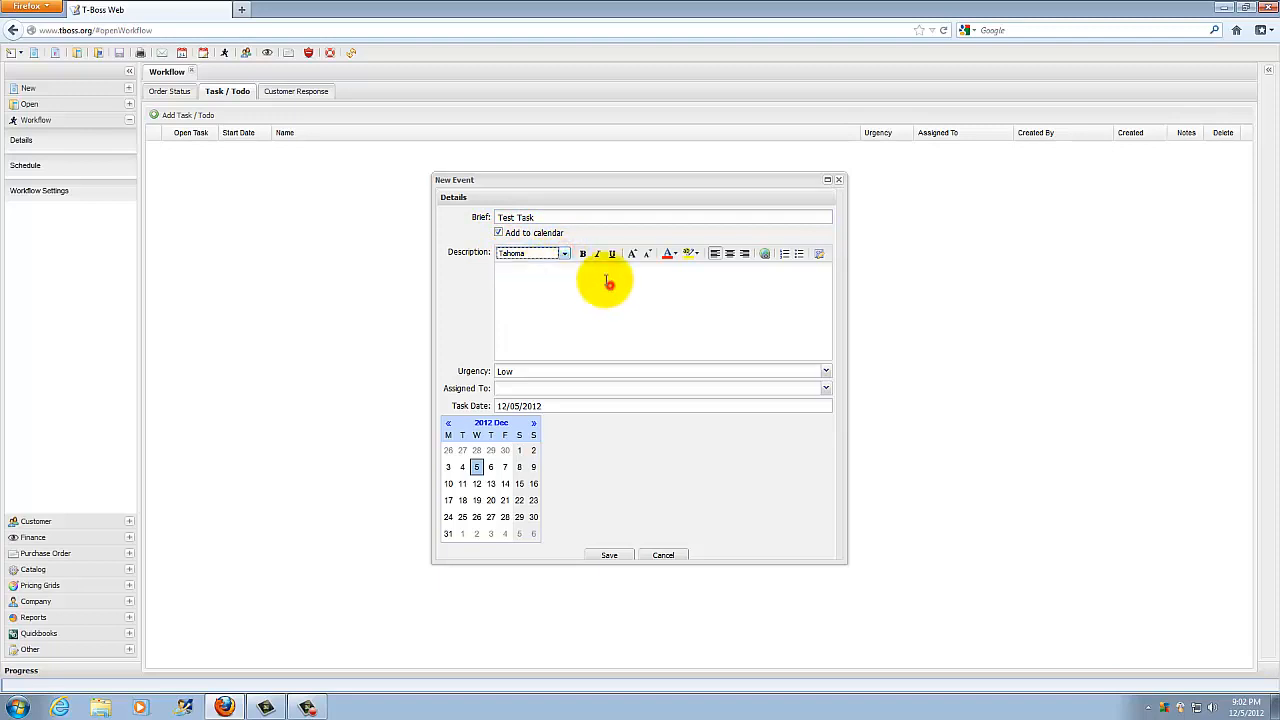
# - Examine the urgency levels and the assignee choices available for the new task
pyautogui.click(535, 373)
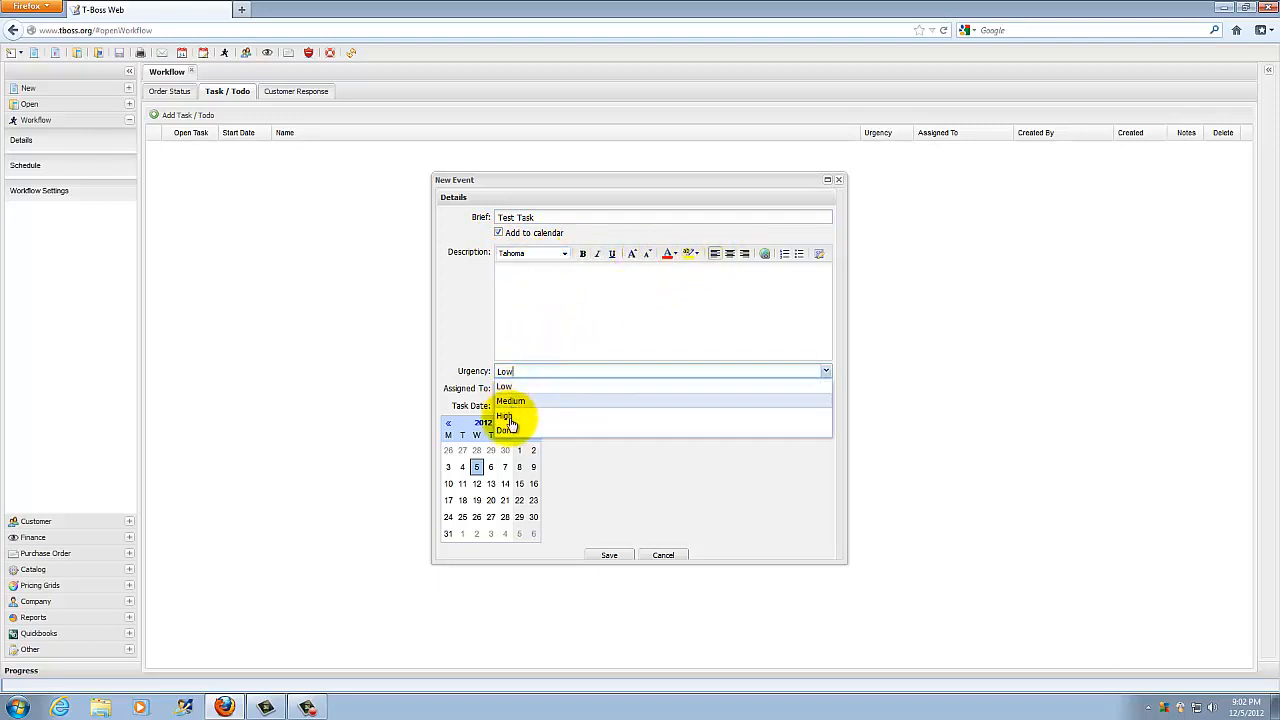
pyautogui.click(521, 374)
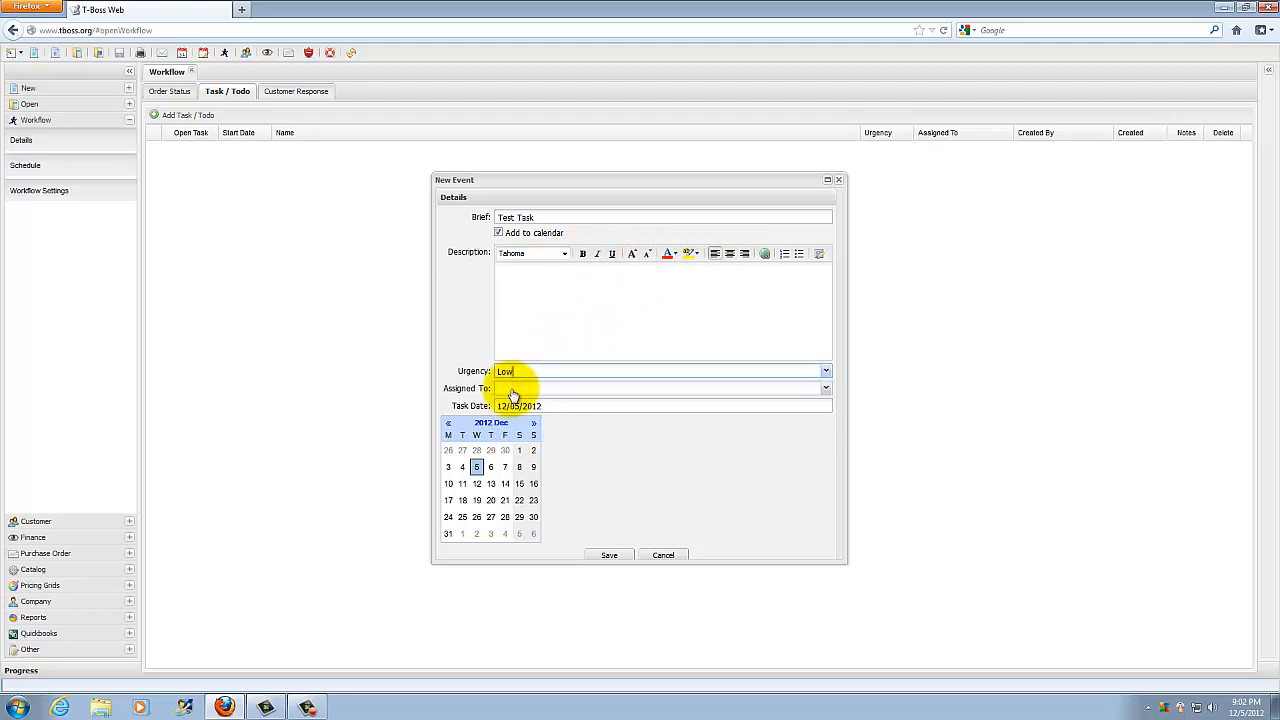
pyautogui.click(513, 392)
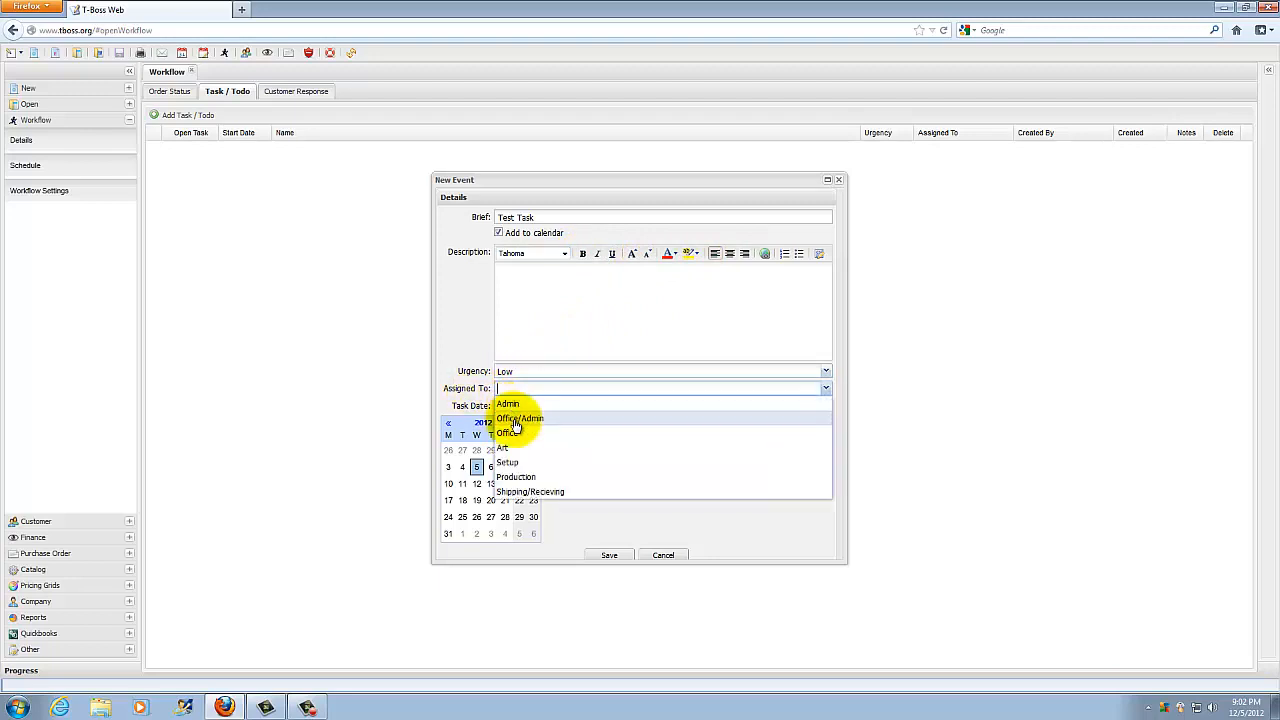
pyautogui.click(514, 390)
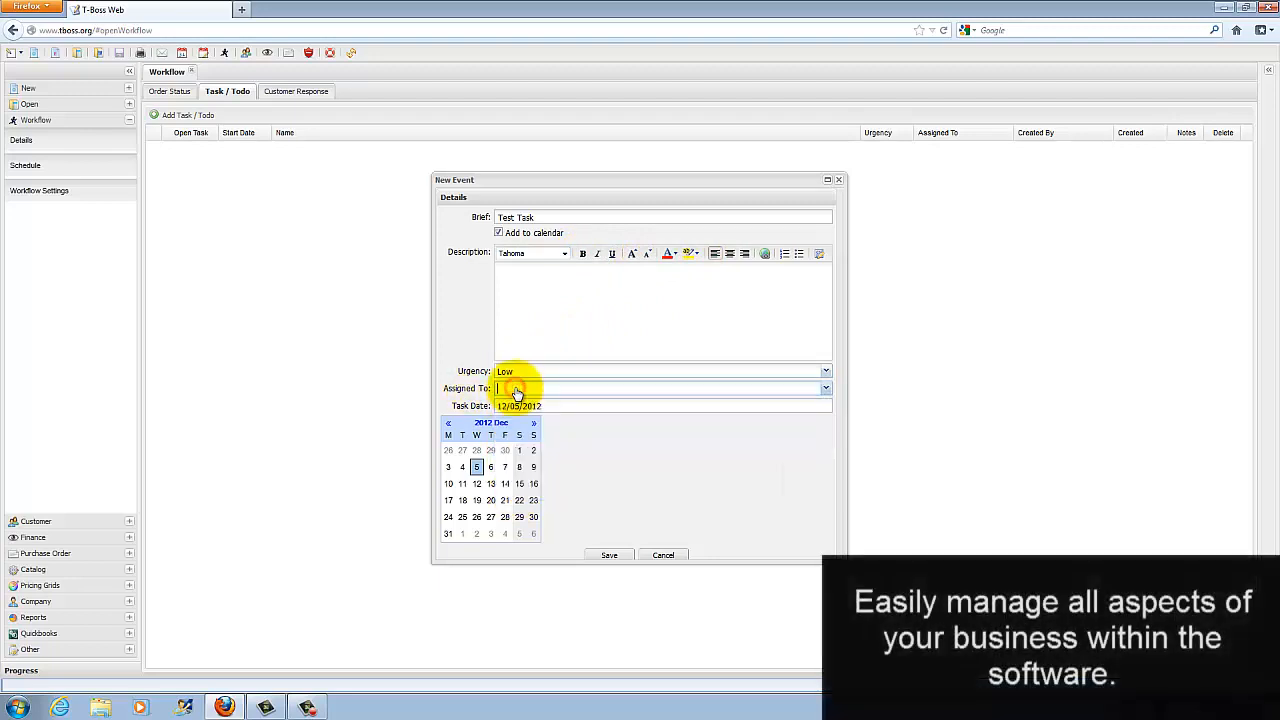
# - Set the task date to 12/06/2012, browse ahead to April 2013, and discard the task
pyautogui.click(490, 468)
pyautogui.click(535, 424)
pyautogui.click(535, 424)
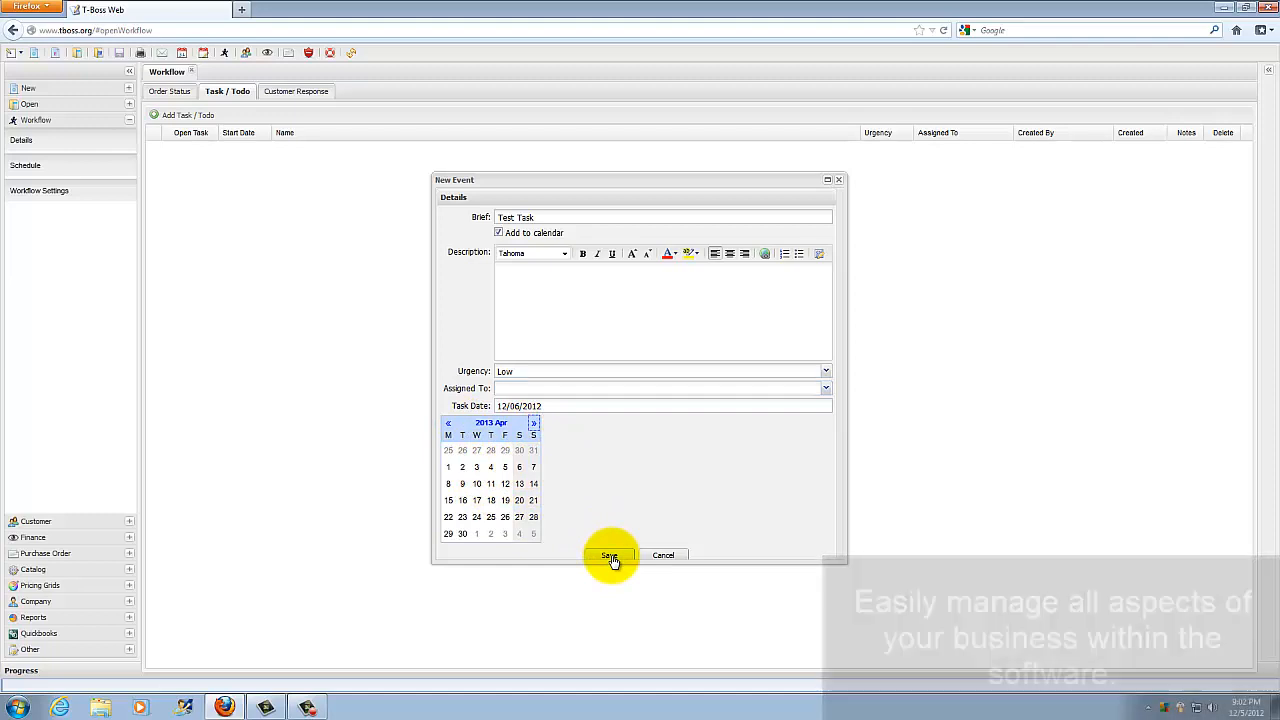
pyautogui.click(663, 556)
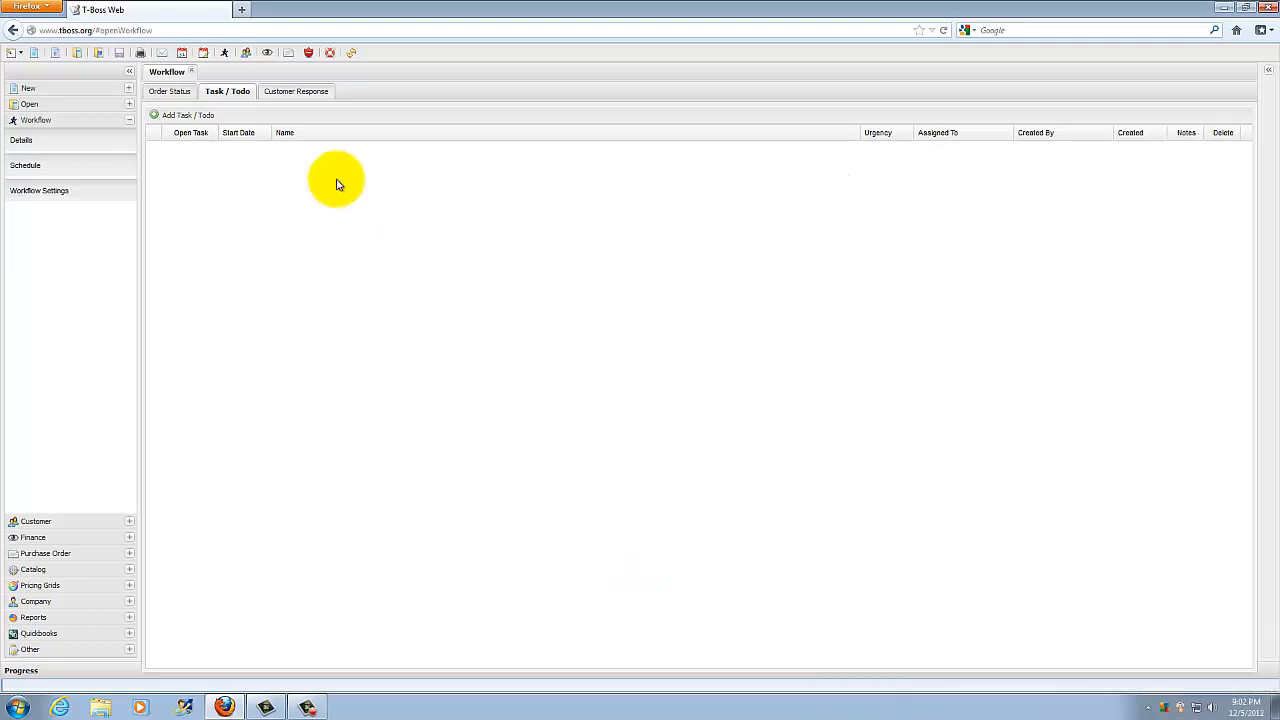
# - View the workflow's customer responses and the schedule in its day, week and month layouts
pyautogui.click(296, 94)
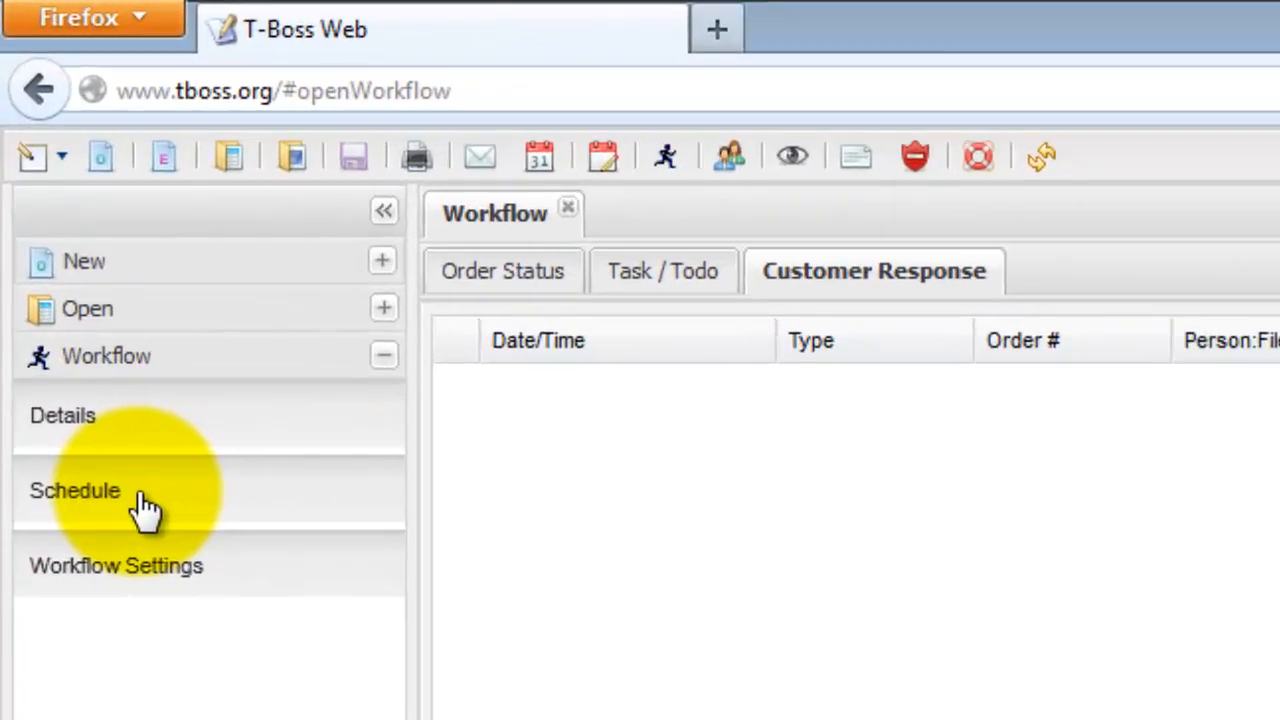
pyautogui.click(47, 168)
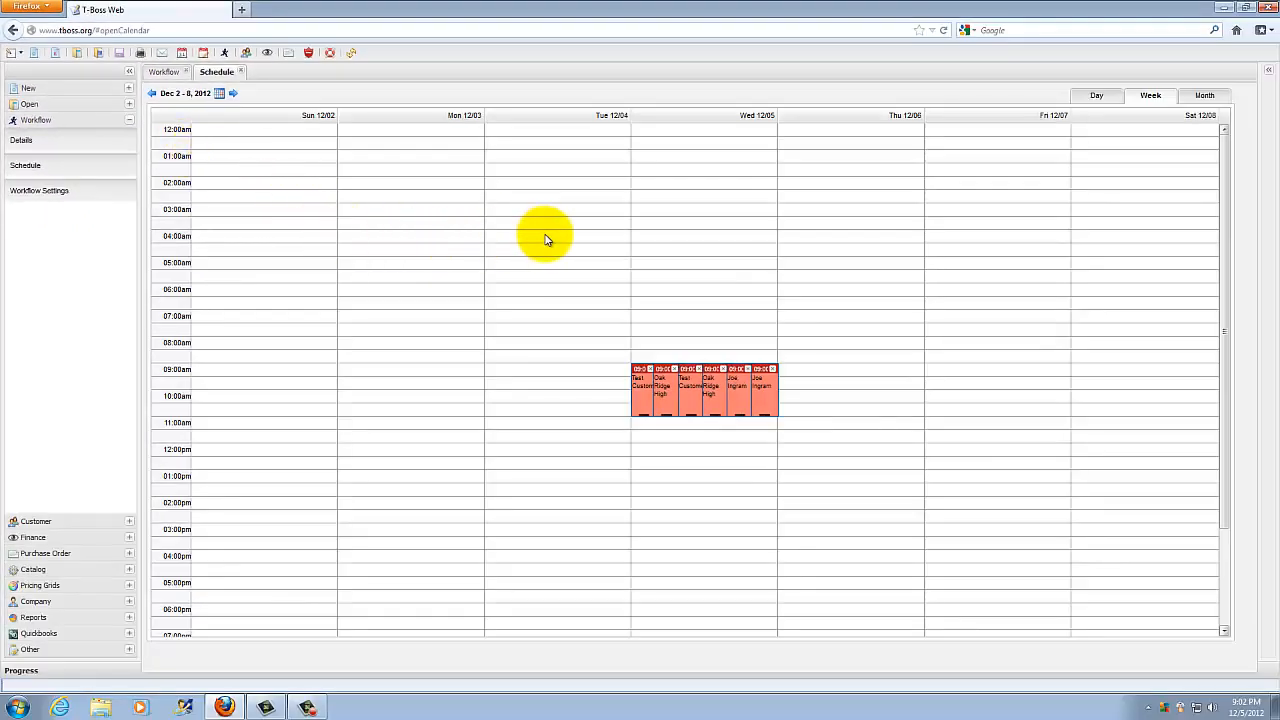
pyautogui.click(1096, 97)
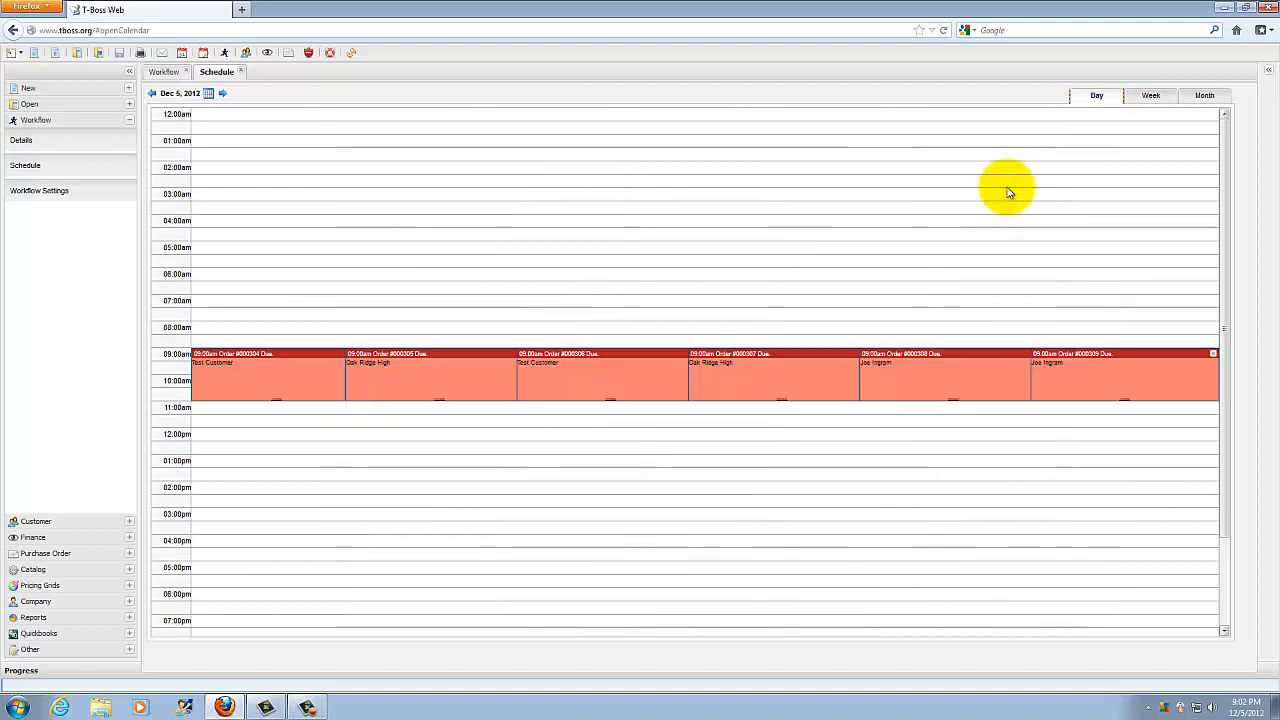
pyautogui.click(1166, 96)
pyautogui.click(1198, 100)
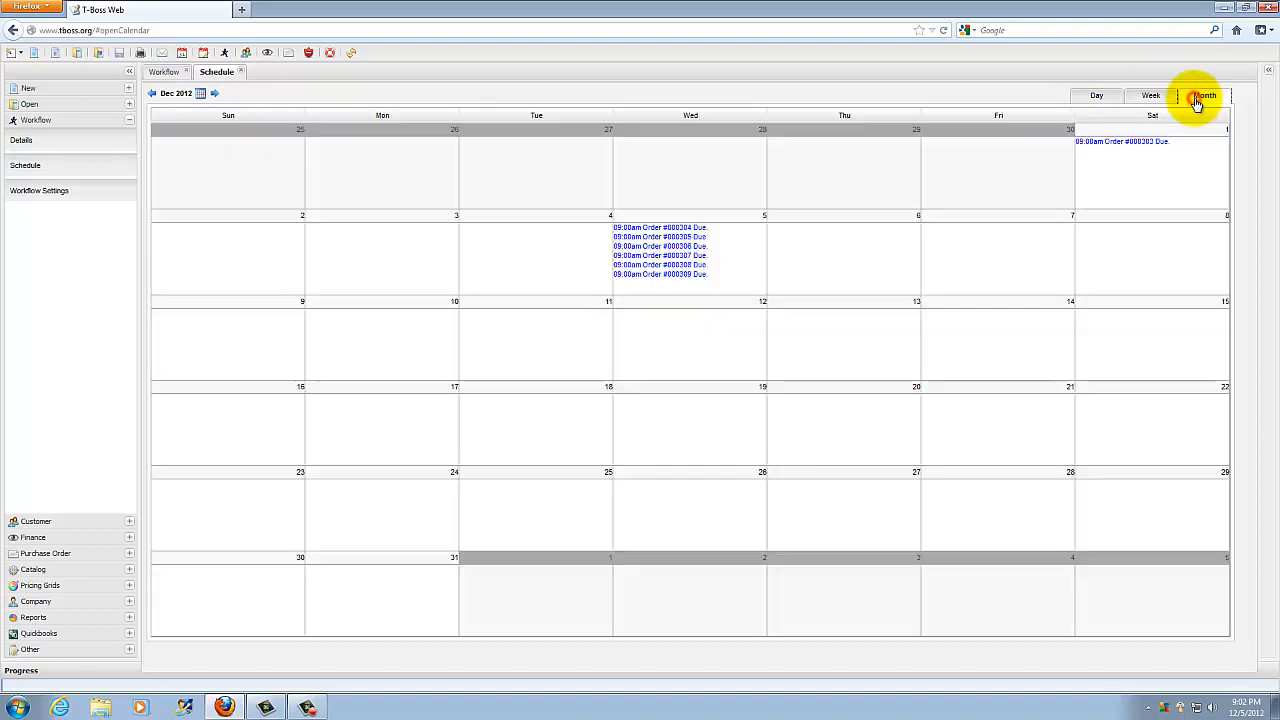
pyautogui.click(1100, 97)
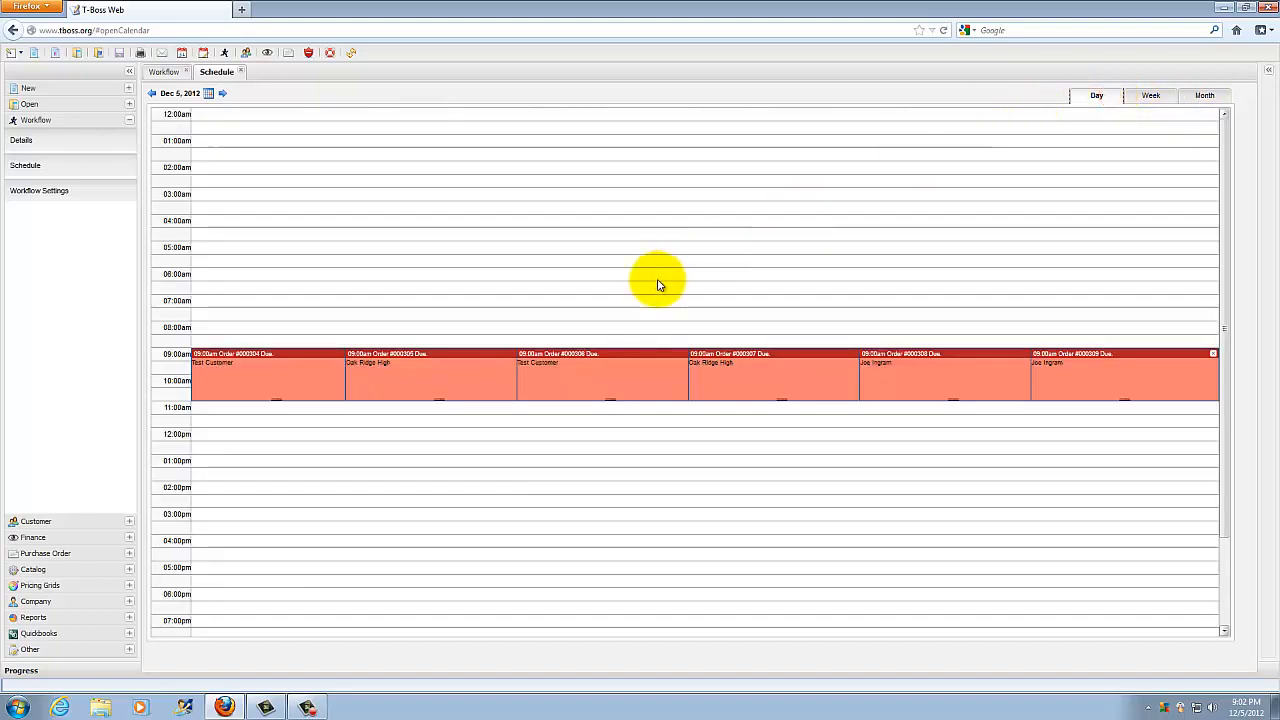
# - Open the details of the third order event on Dec 5, 2012, examine its start date and color options, and cancel
pyautogui.click(549, 367)
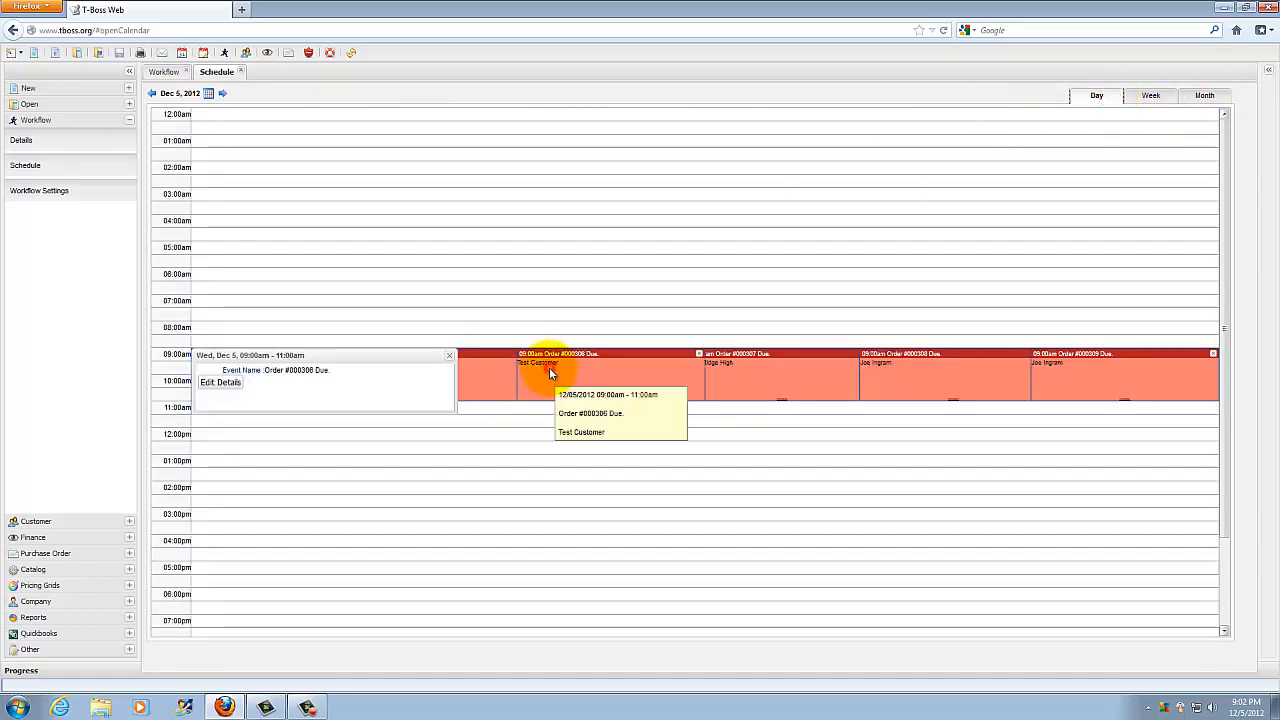
pyautogui.click(218, 384)
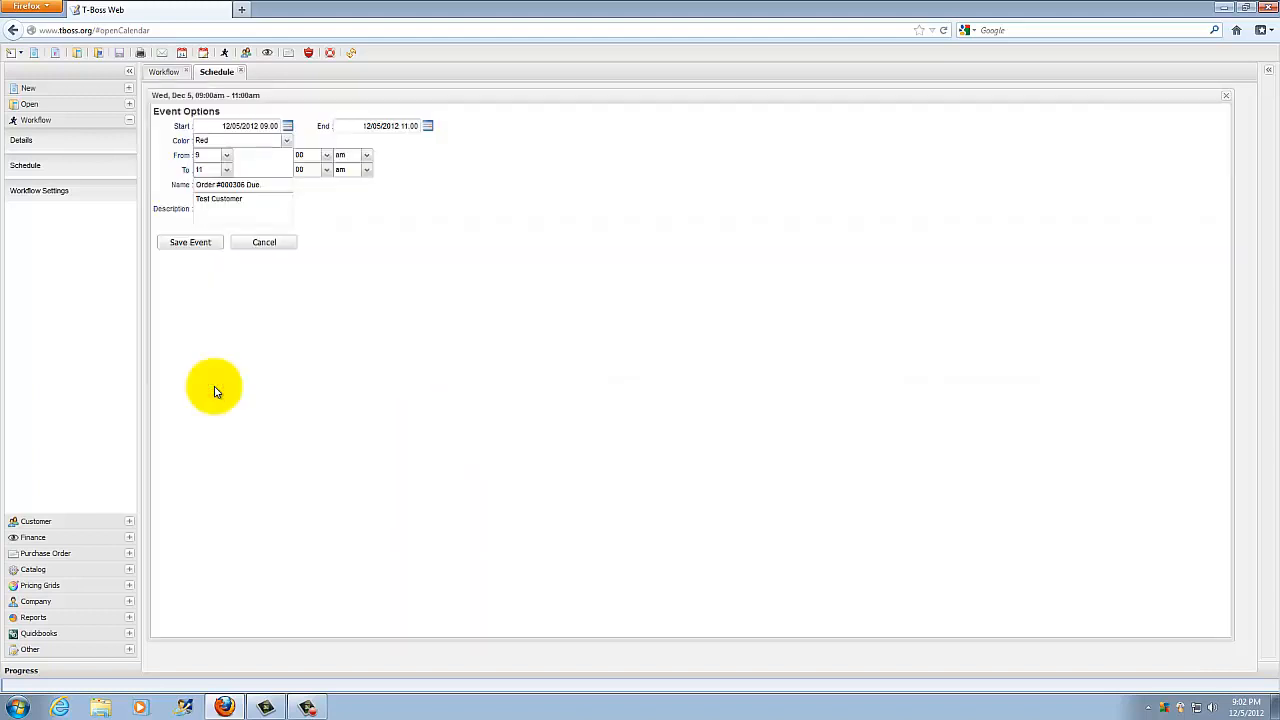
pyautogui.click(287, 127)
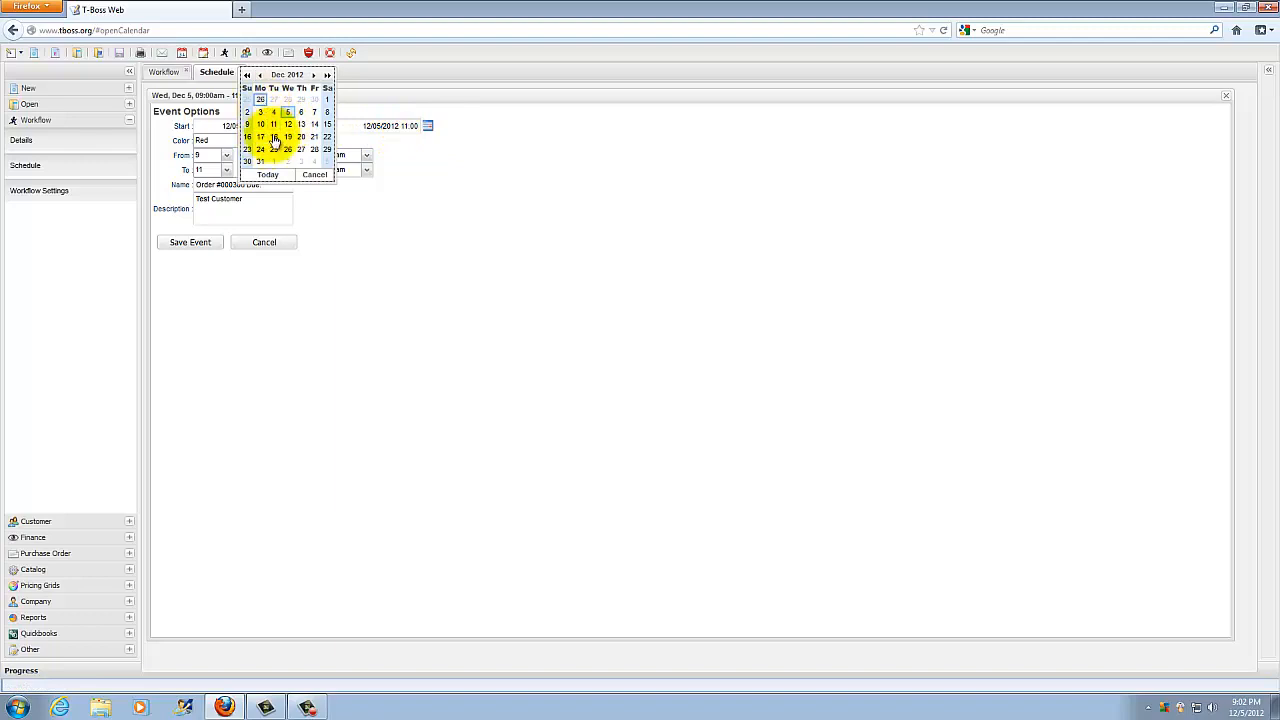
pyautogui.click(314, 176)
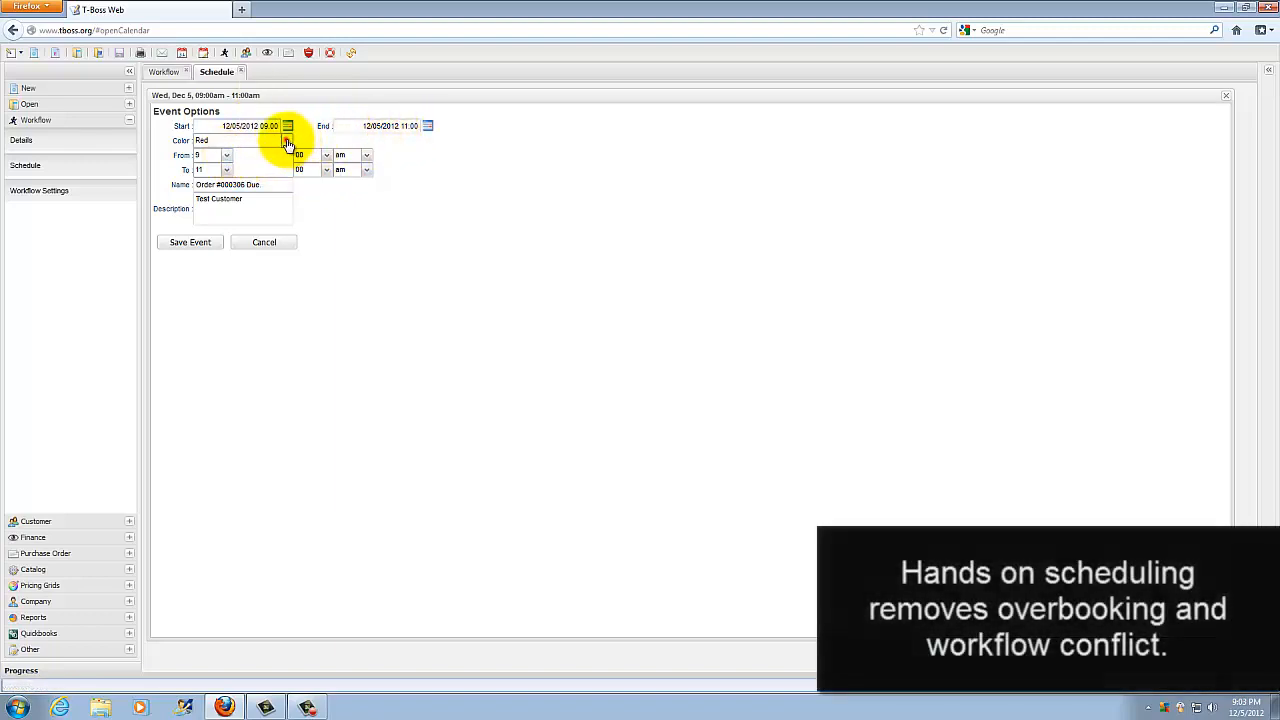
pyautogui.click(286, 141)
pyautogui.click(288, 145)
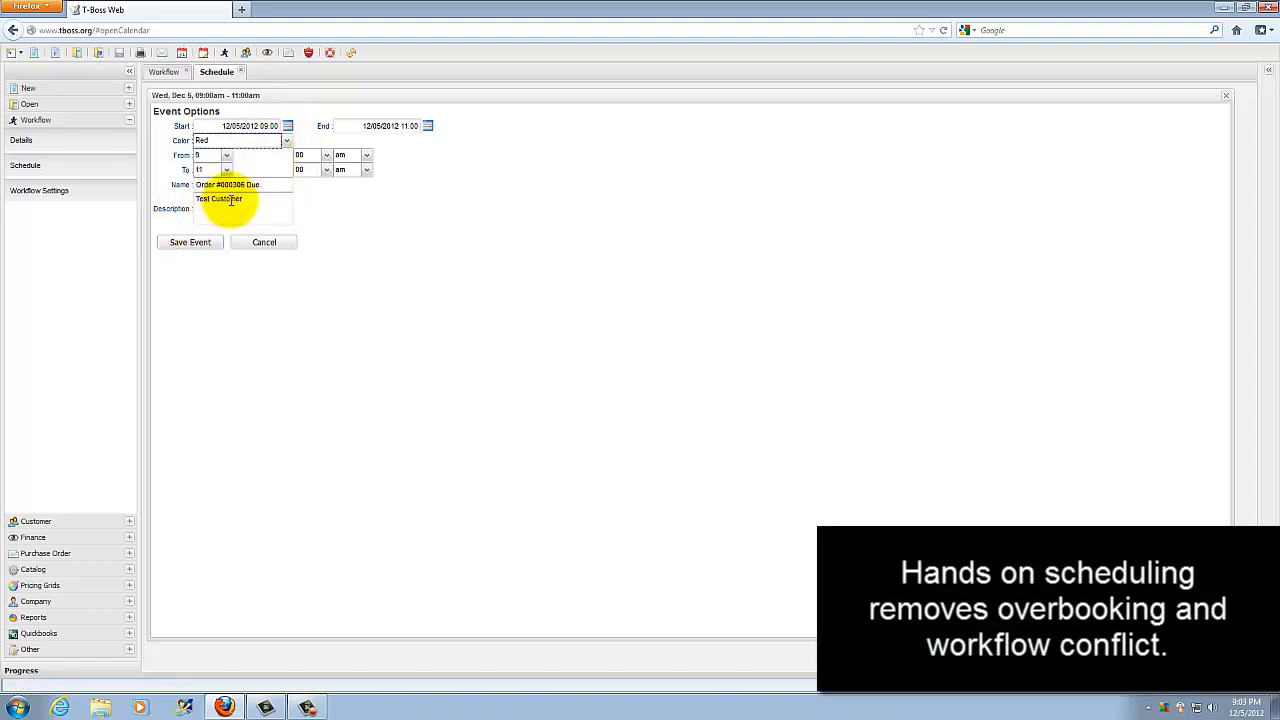
pyautogui.click(261, 245)
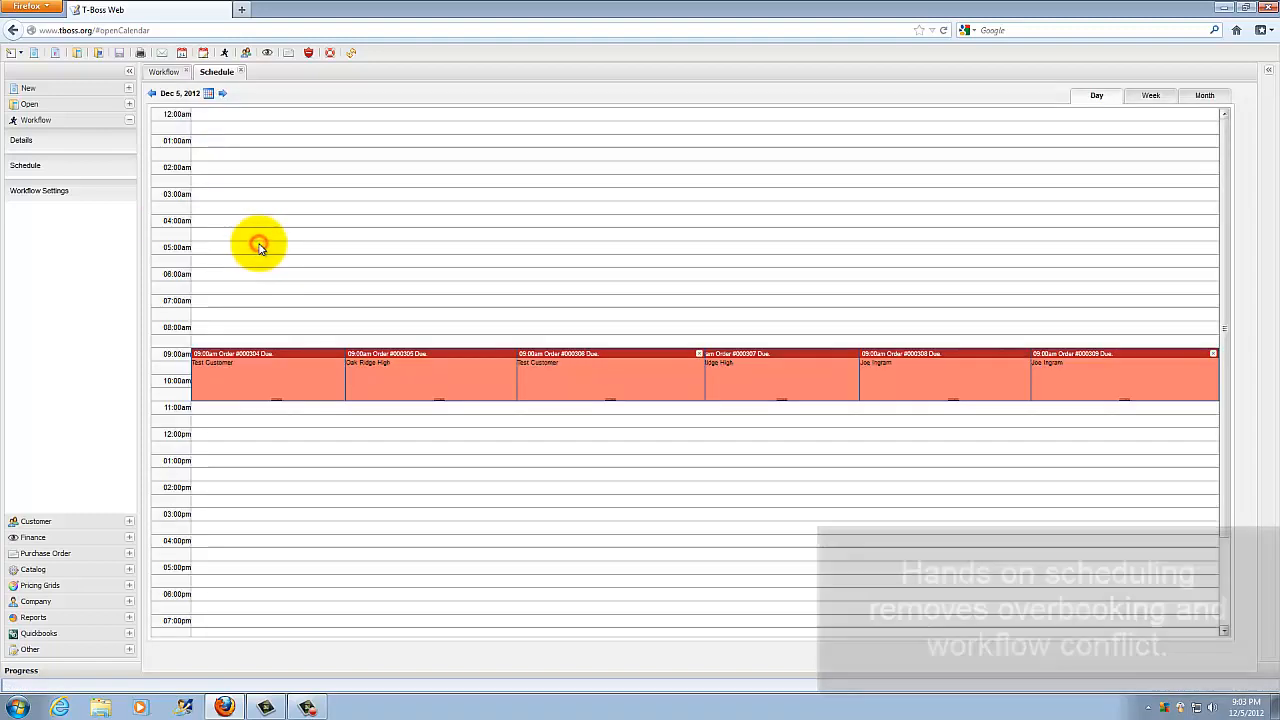
# - View the day after Dec 5, 2012 in the schedule, return to Dec 5, and close the schedule
pyautogui.click(222, 93)
pyautogui.click(152, 93)
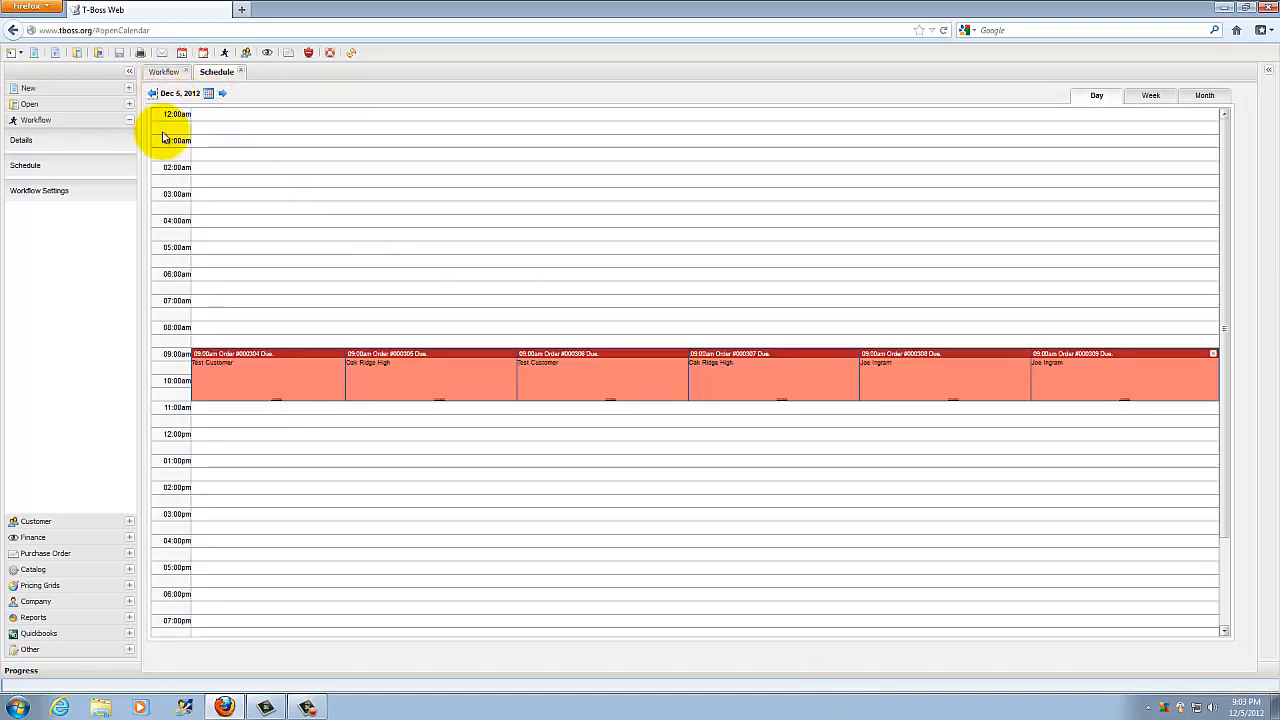
pyautogui.click(240, 71)
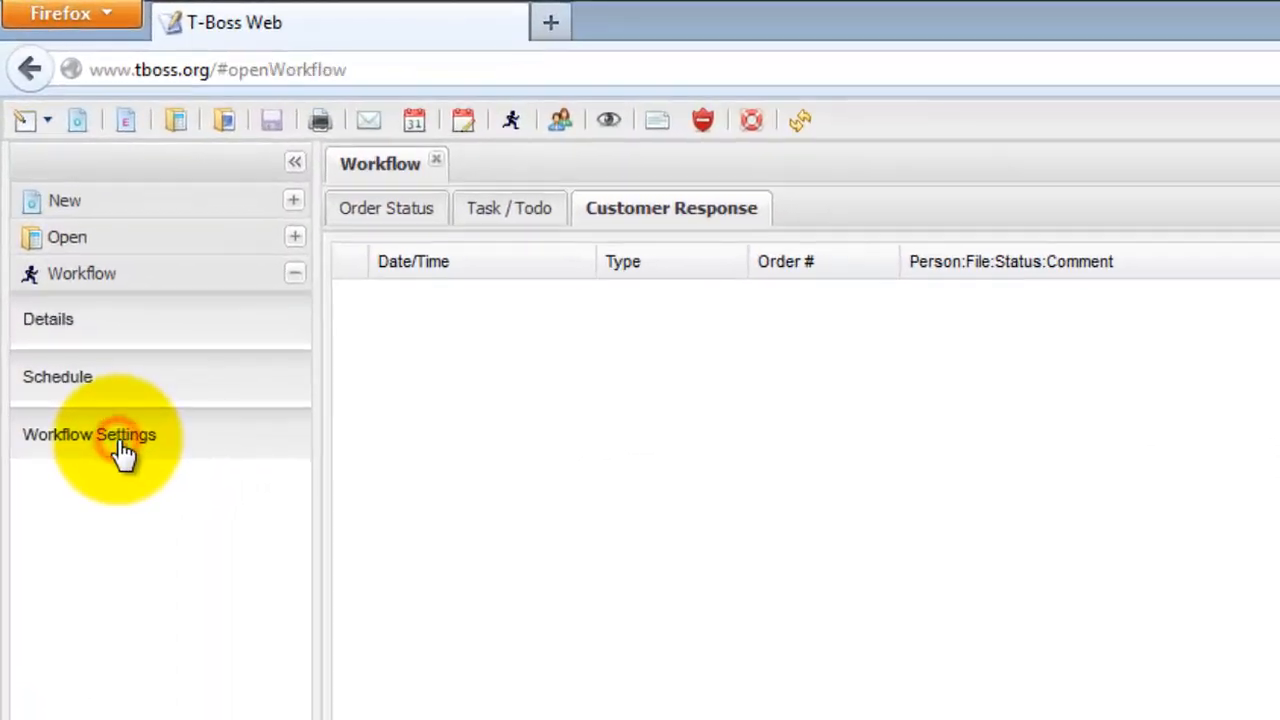
# - Add a blank workflow step in the workflow settings and examine the departments it can be assigned to
pyautogui.click(120, 440)
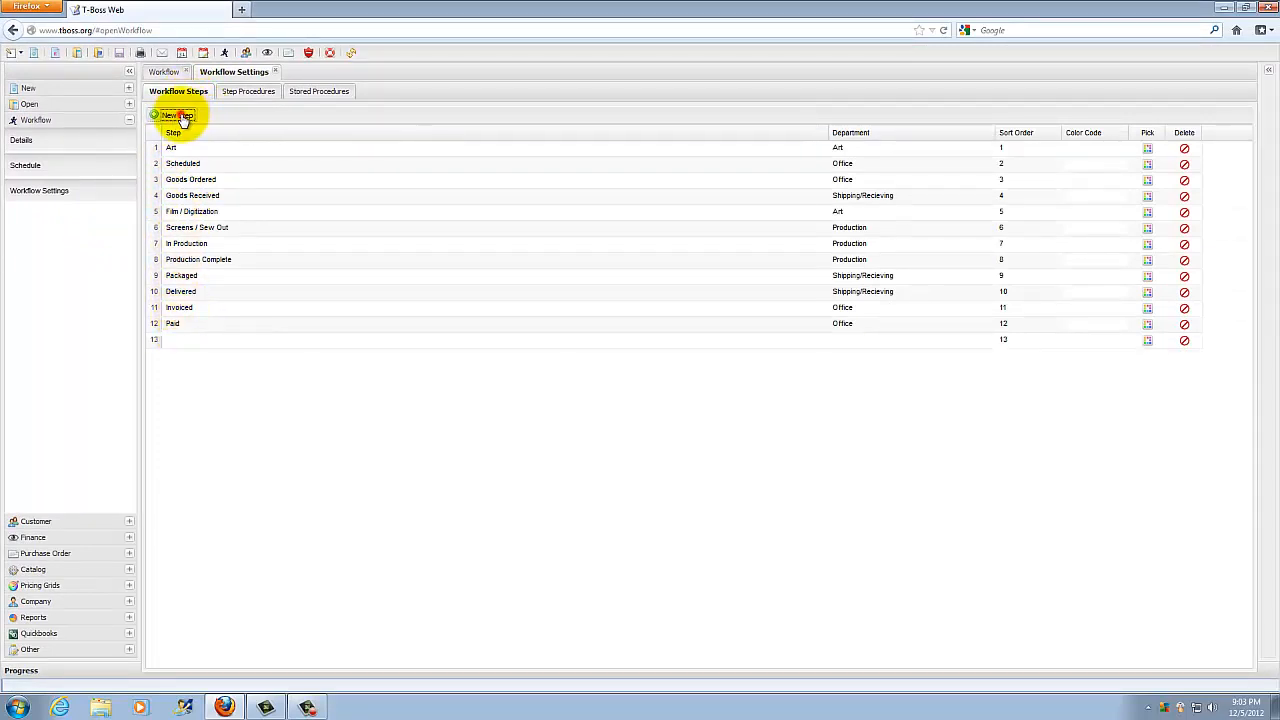
pyautogui.click(176, 339)
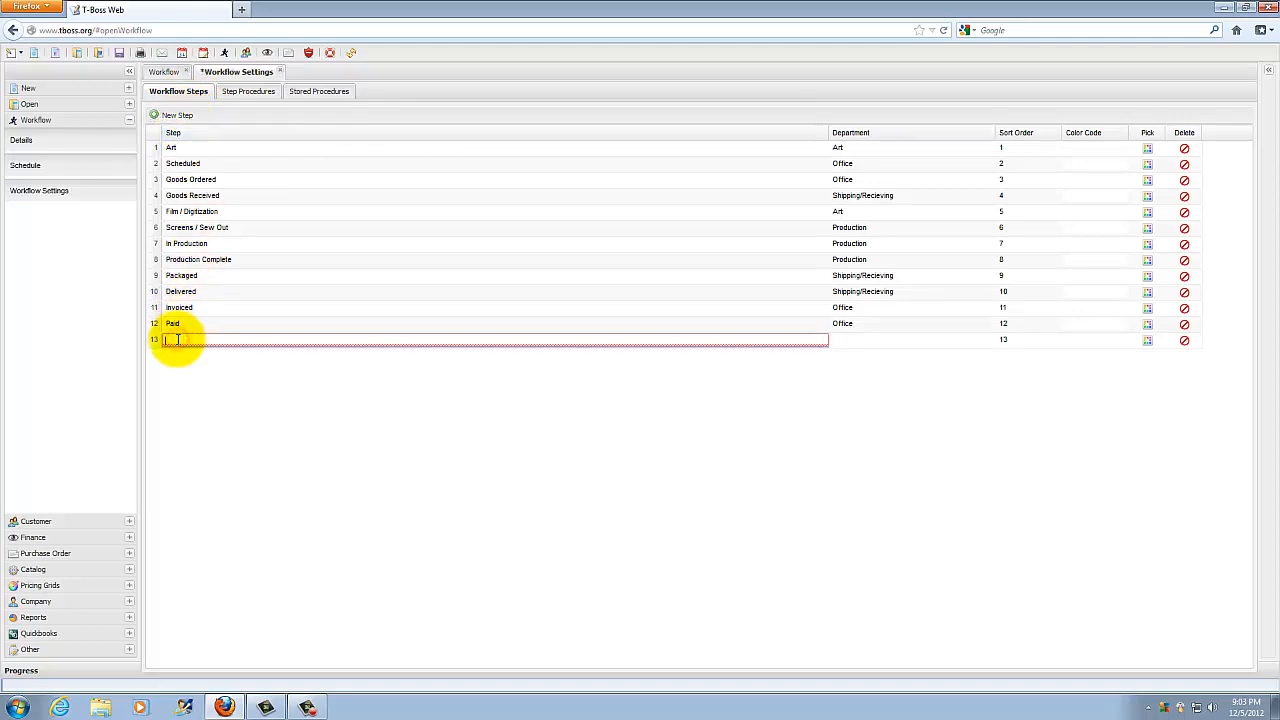
pyautogui.click(848, 340)
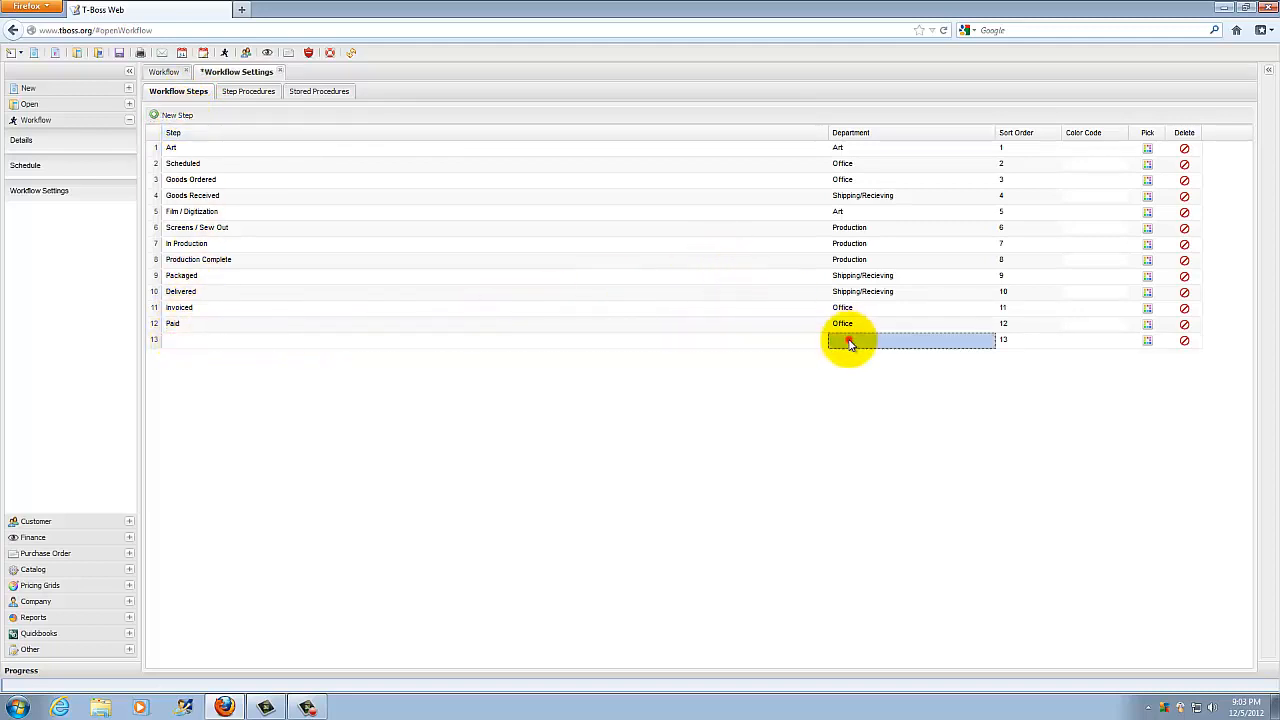
pyautogui.click(987, 341)
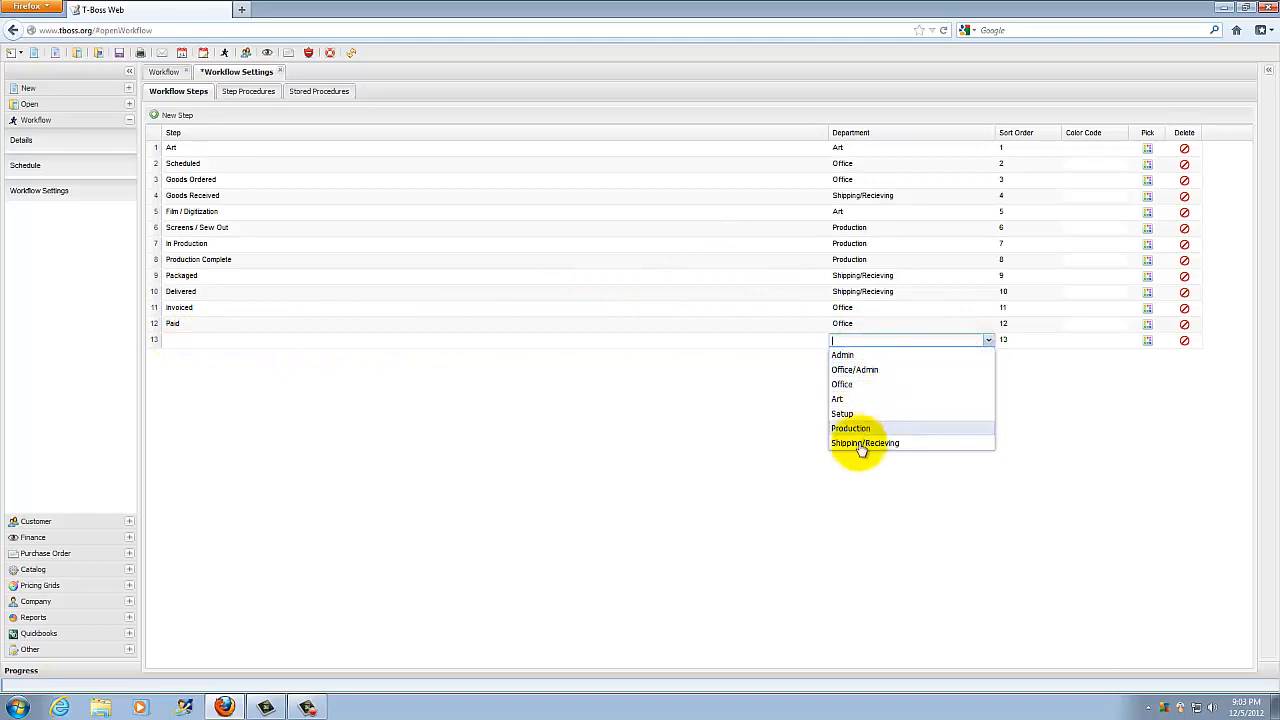
pyautogui.click(988, 340)
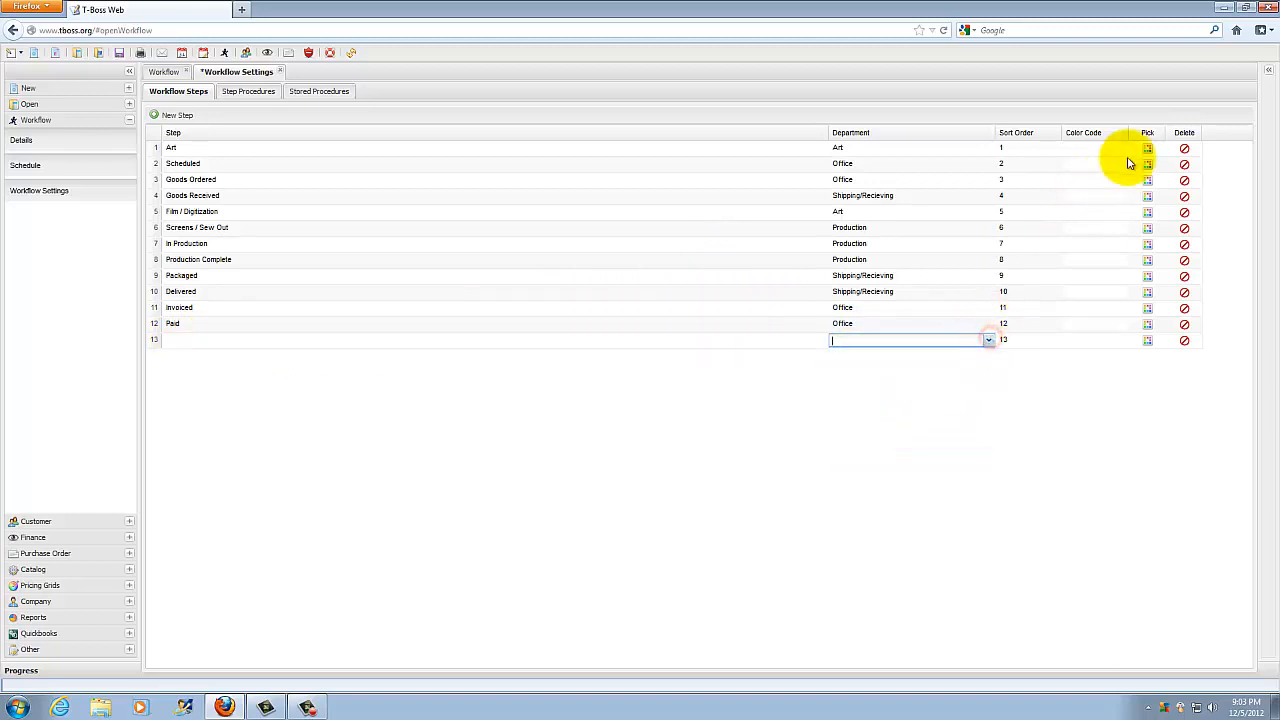
# - Check the color code palette for the blank workflow step and delete that step
pyautogui.click(1148, 341)
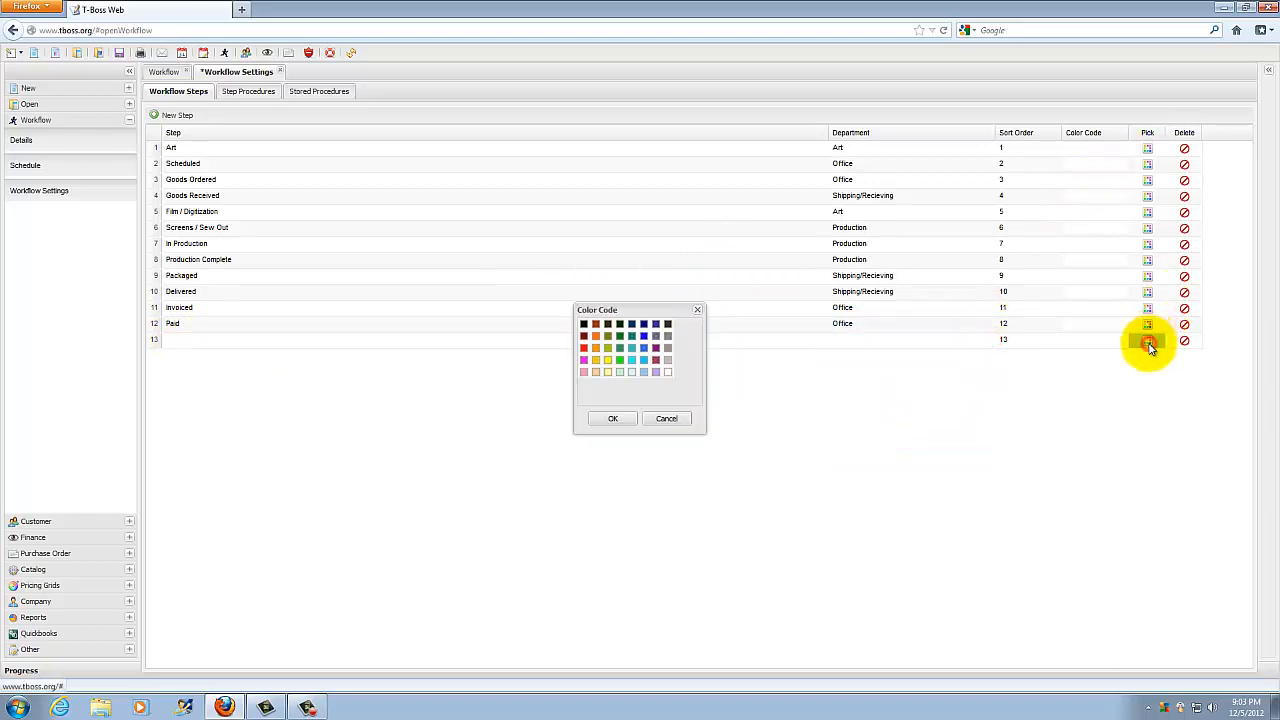
pyautogui.click(666, 420)
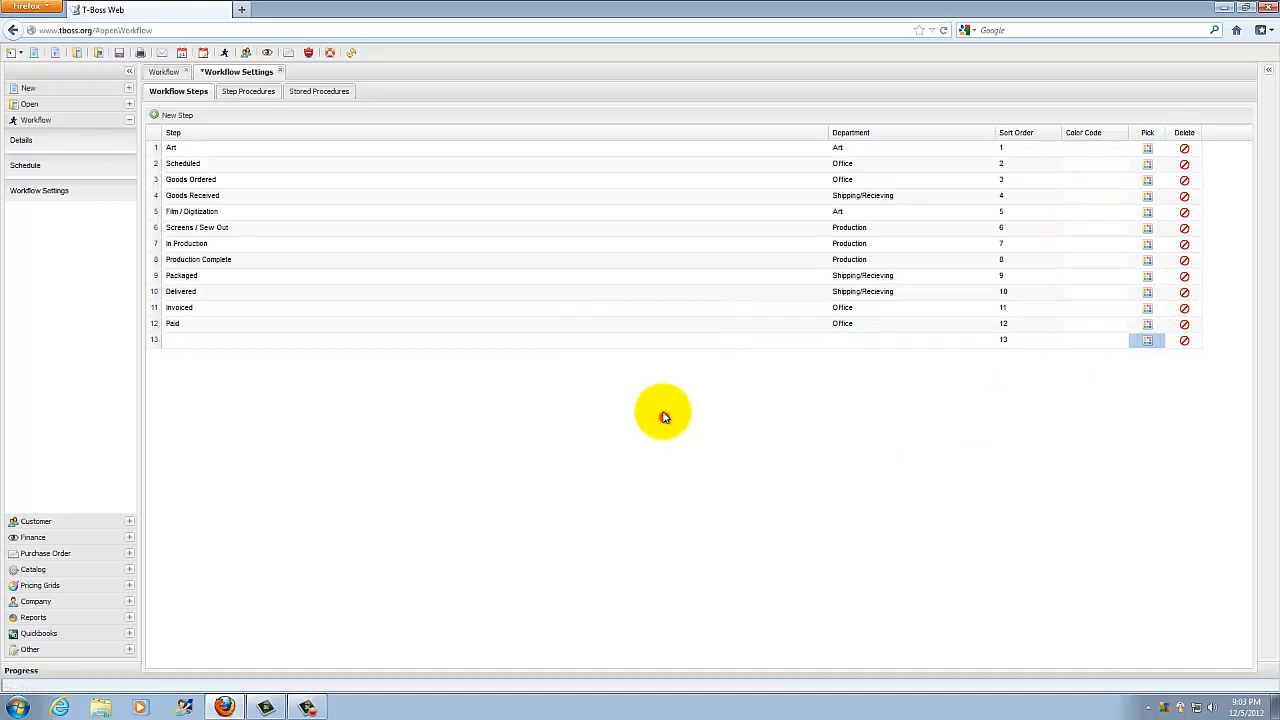
pyautogui.click(1185, 342)
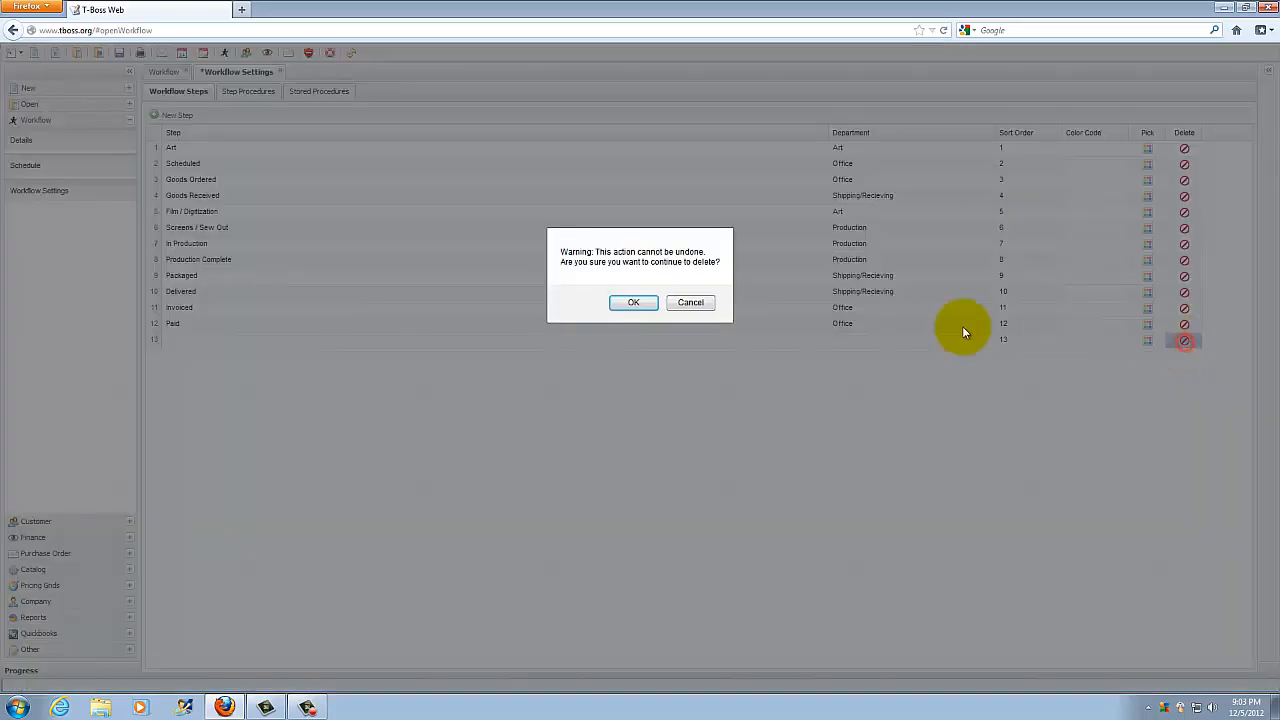
pyautogui.click(646, 313)
# - Start a new step procedure named "Test Procedure" with the description "Test"
pyautogui.click(247, 93)
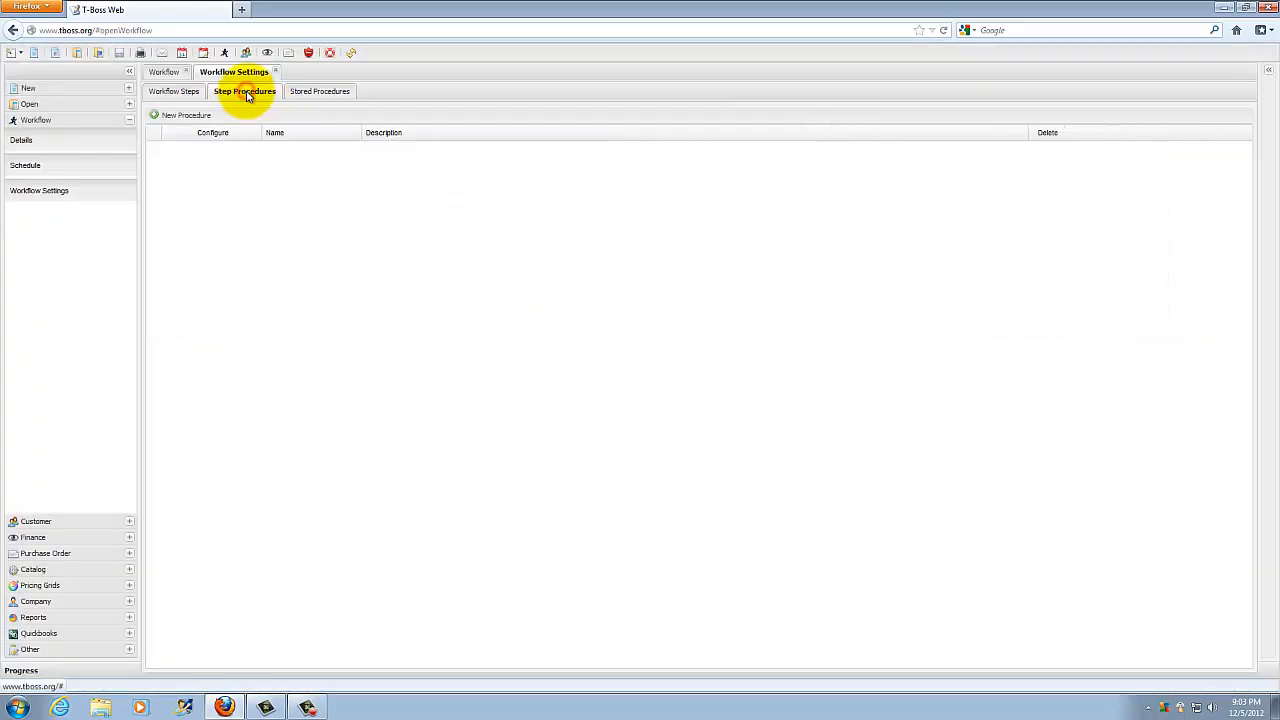
pyautogui.click(182, 116)
pyautogui.click(527, 257)
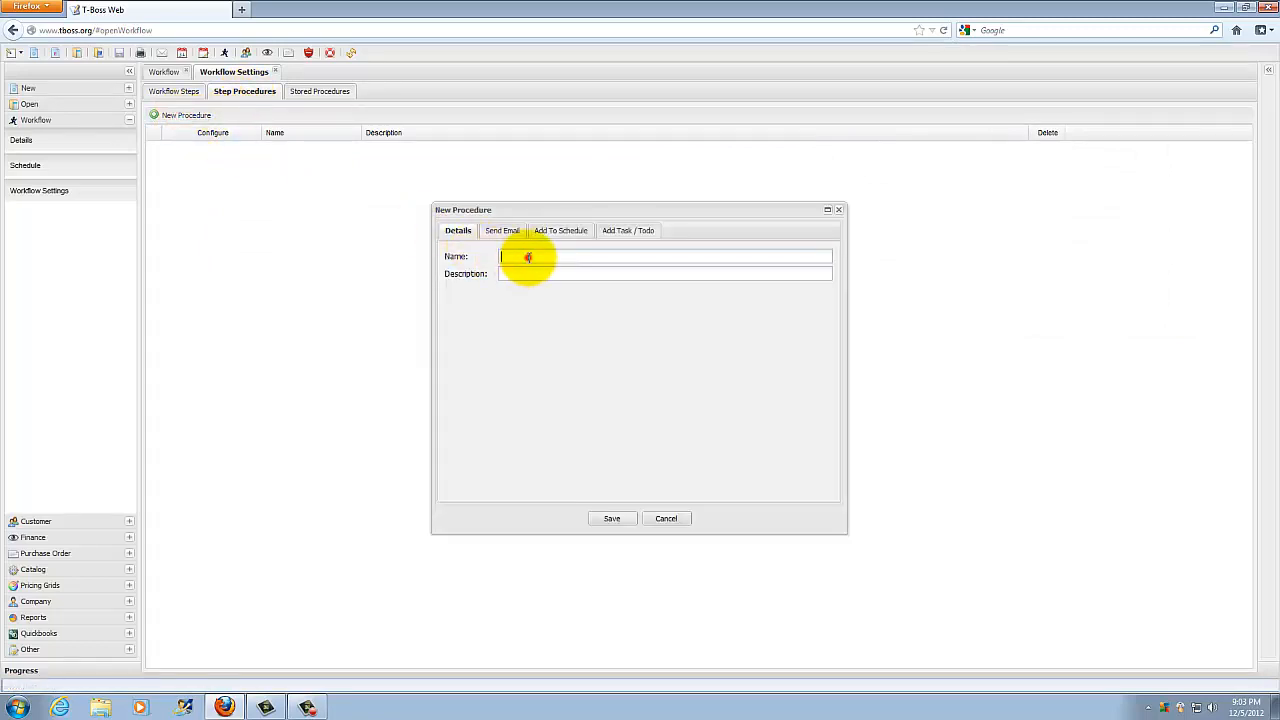
pyautogui.write('Test Procedure')
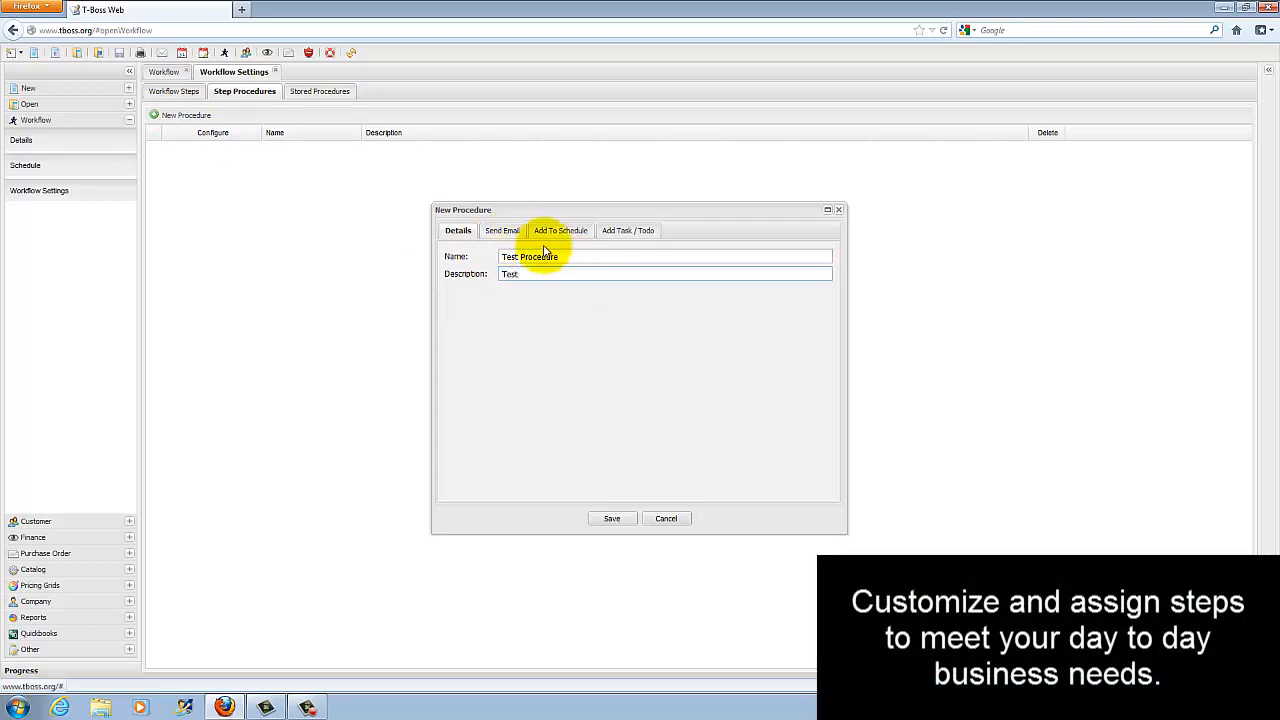
# - Toggle the procedure's send email and add to schedule actions, and look at its task / todo options
pyautogui.click(508, 233)
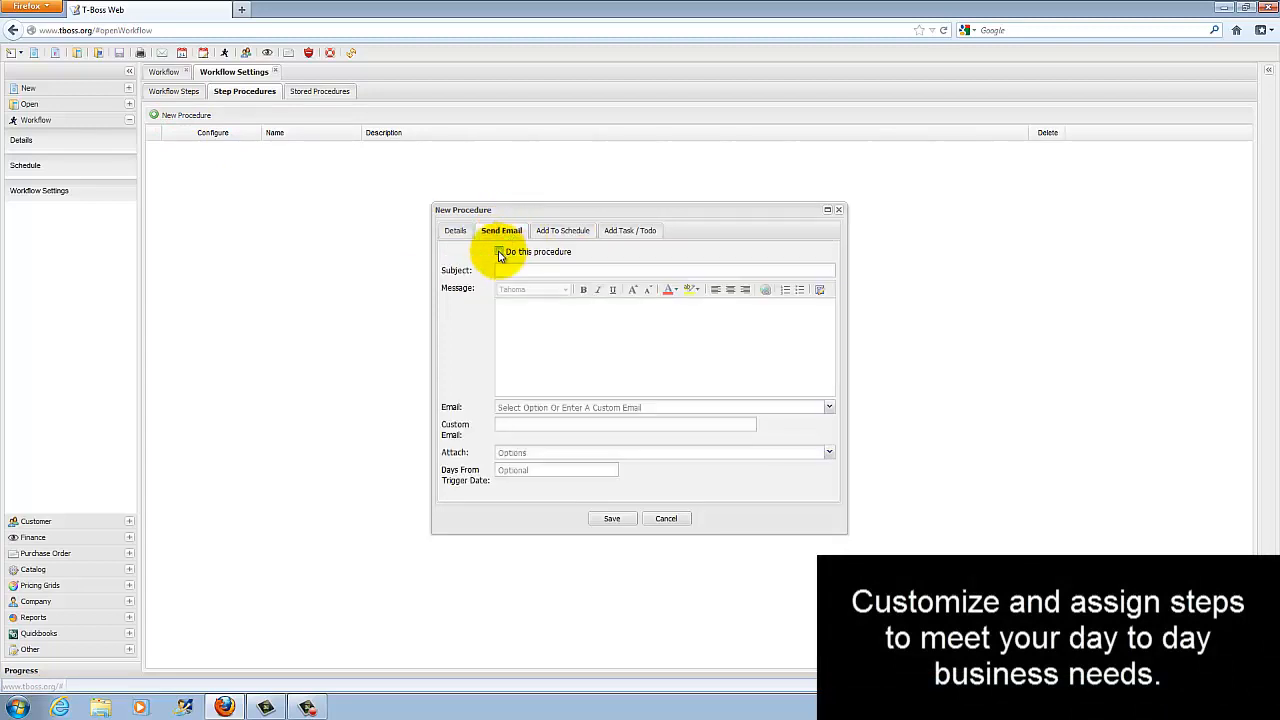
pyautogui.click(499, 252)
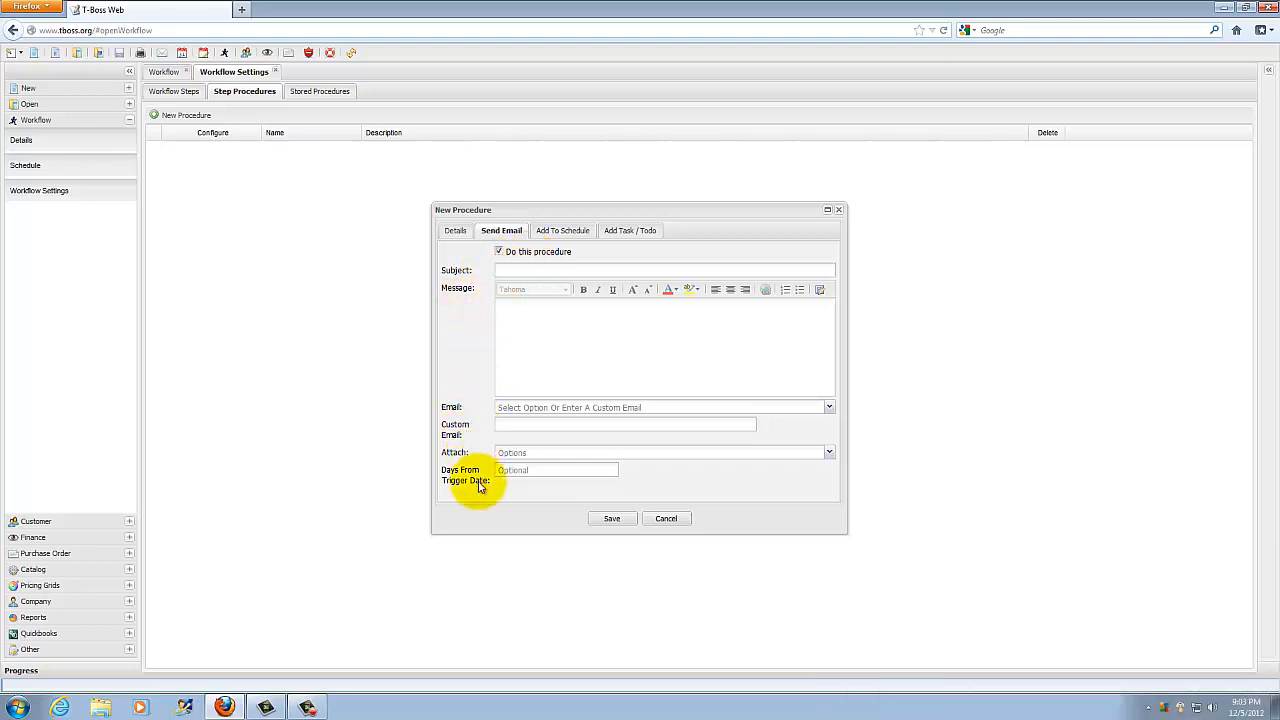
pyautogui.click(570, 232)
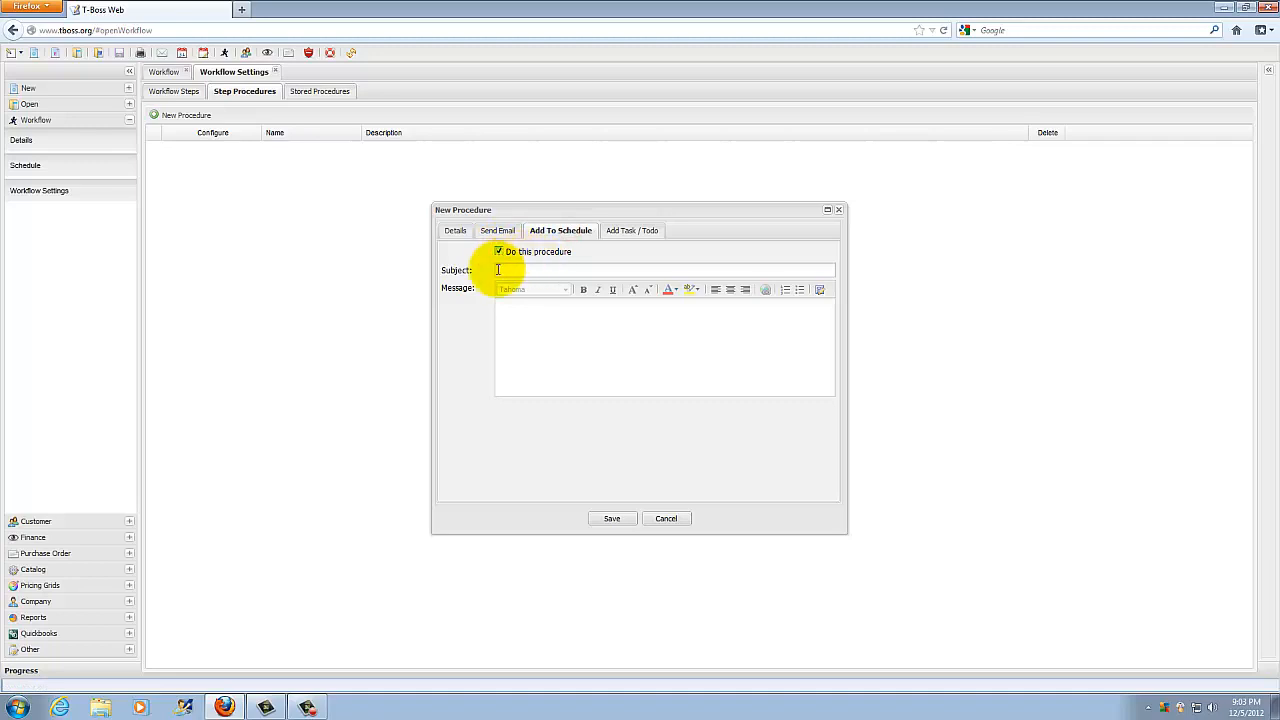
pyautogui.click(506, 233)
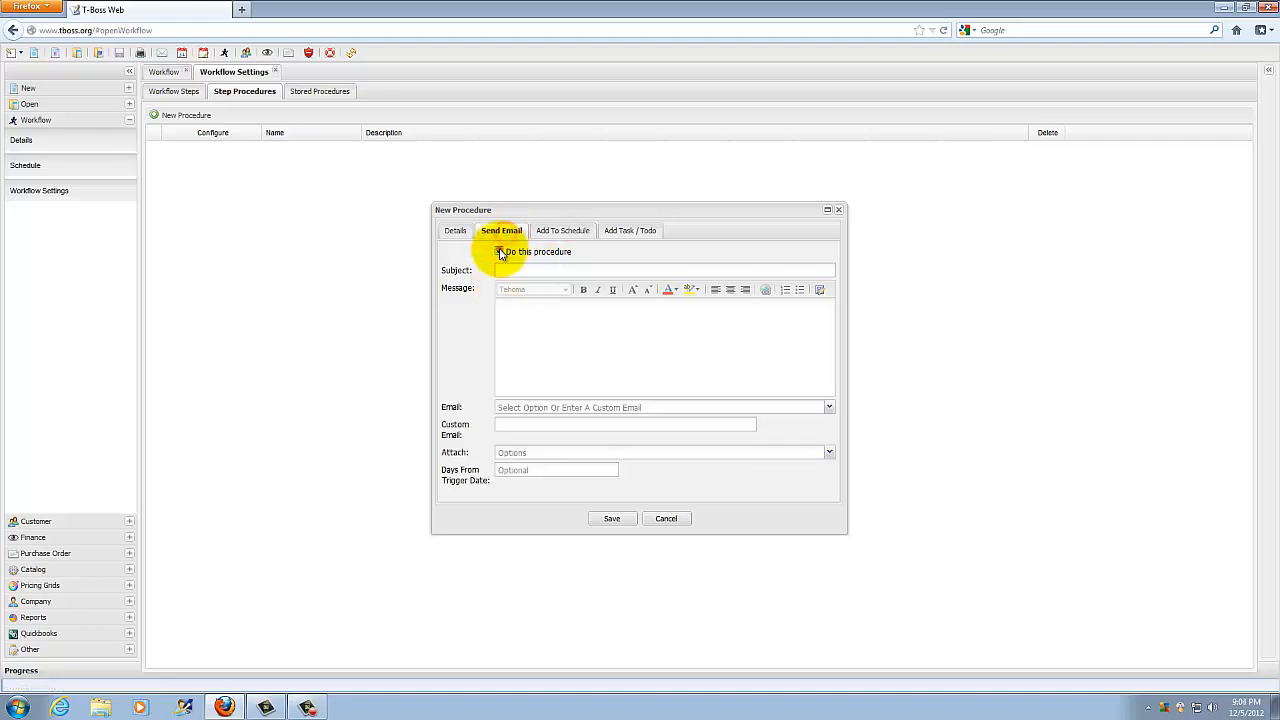
pyautogui.click(622, 231)
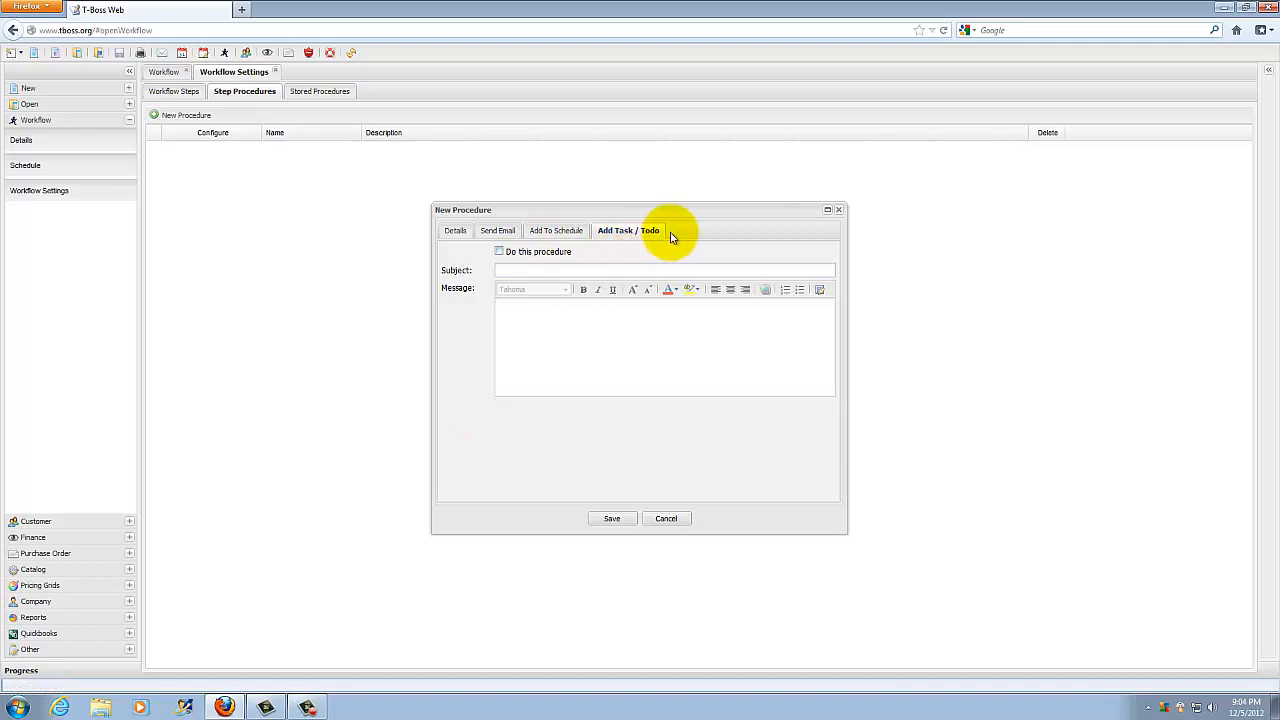
# - Save the new procedure, reopen its configuration to check the details, and cancel
pyautogui.click(458, 231)
pyautogui.click(612, 518)
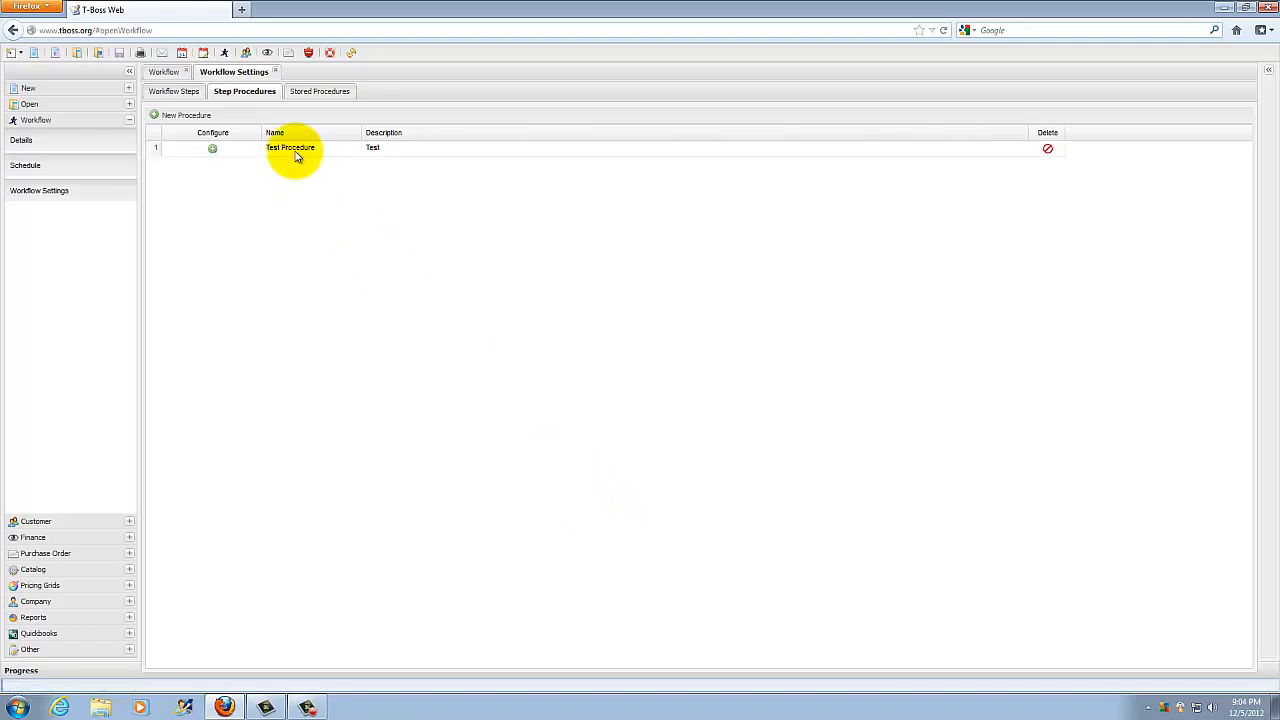
pyautogui.click(212, 149)
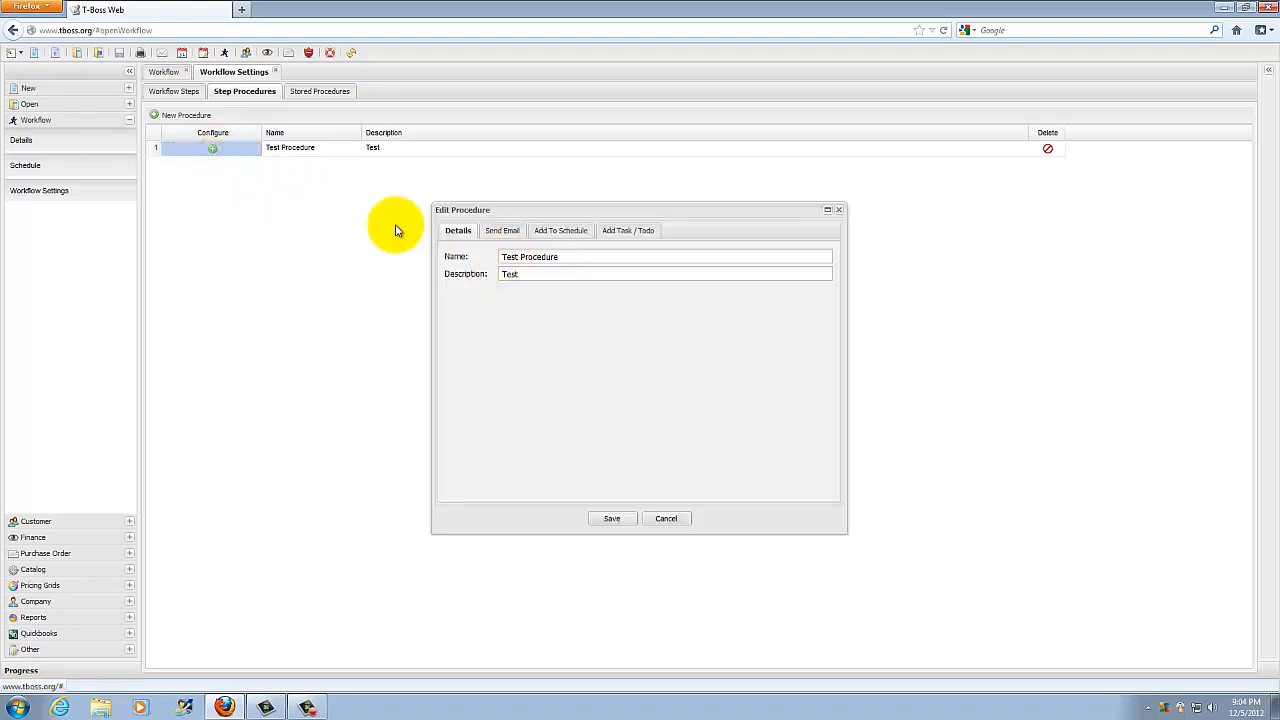
pyautogui.click(665, 519)
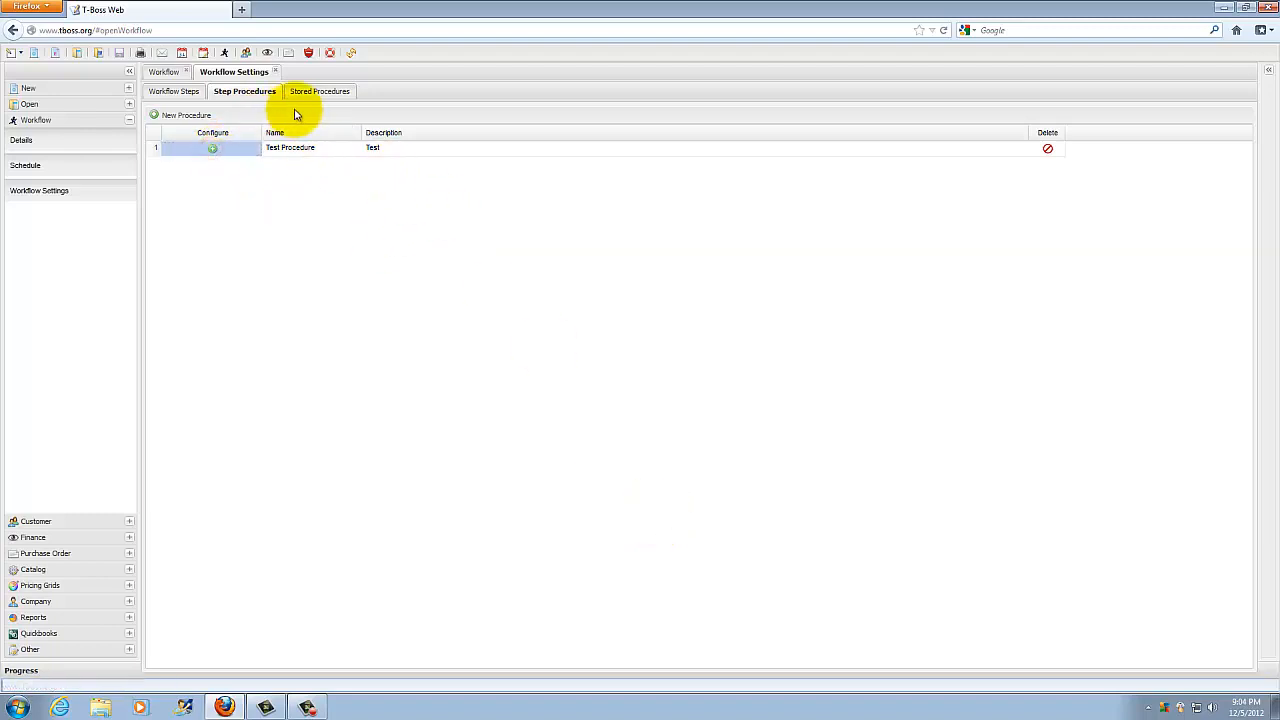
# - Add a new stored procedure and choose Art as its workflow step
pyautogui.click(322, 96)
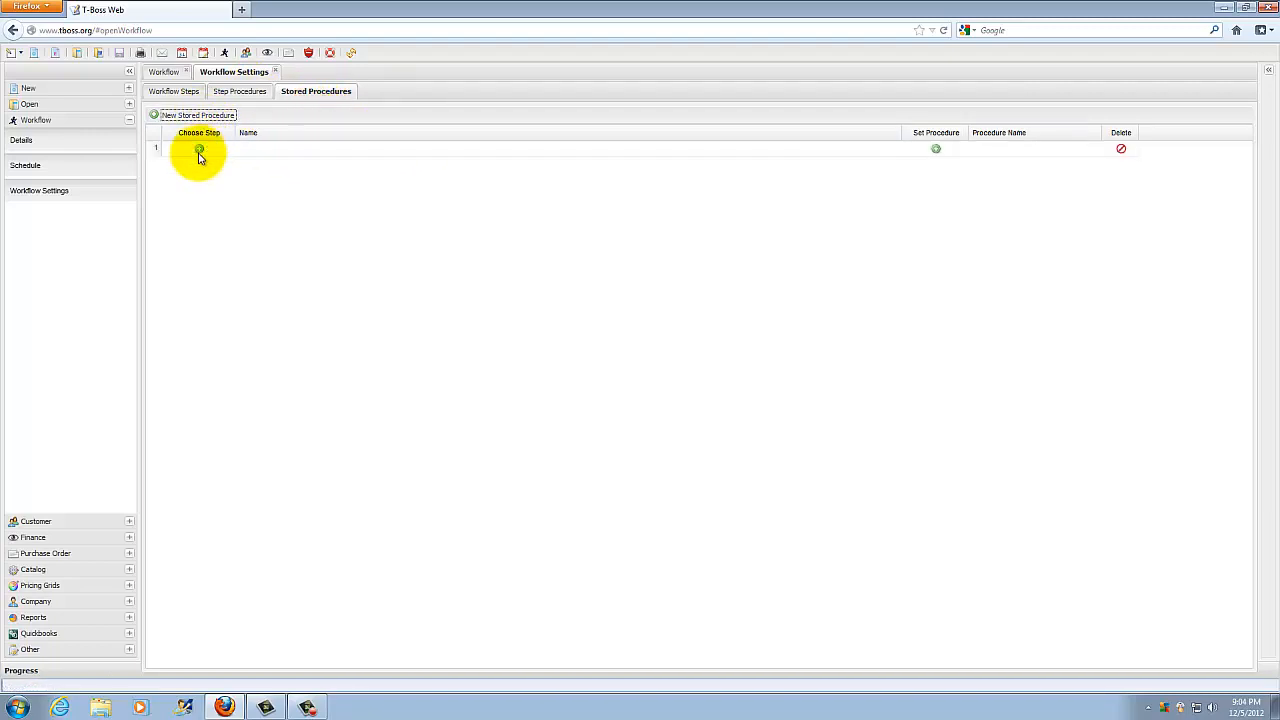
pyautogui.click(199, 150)
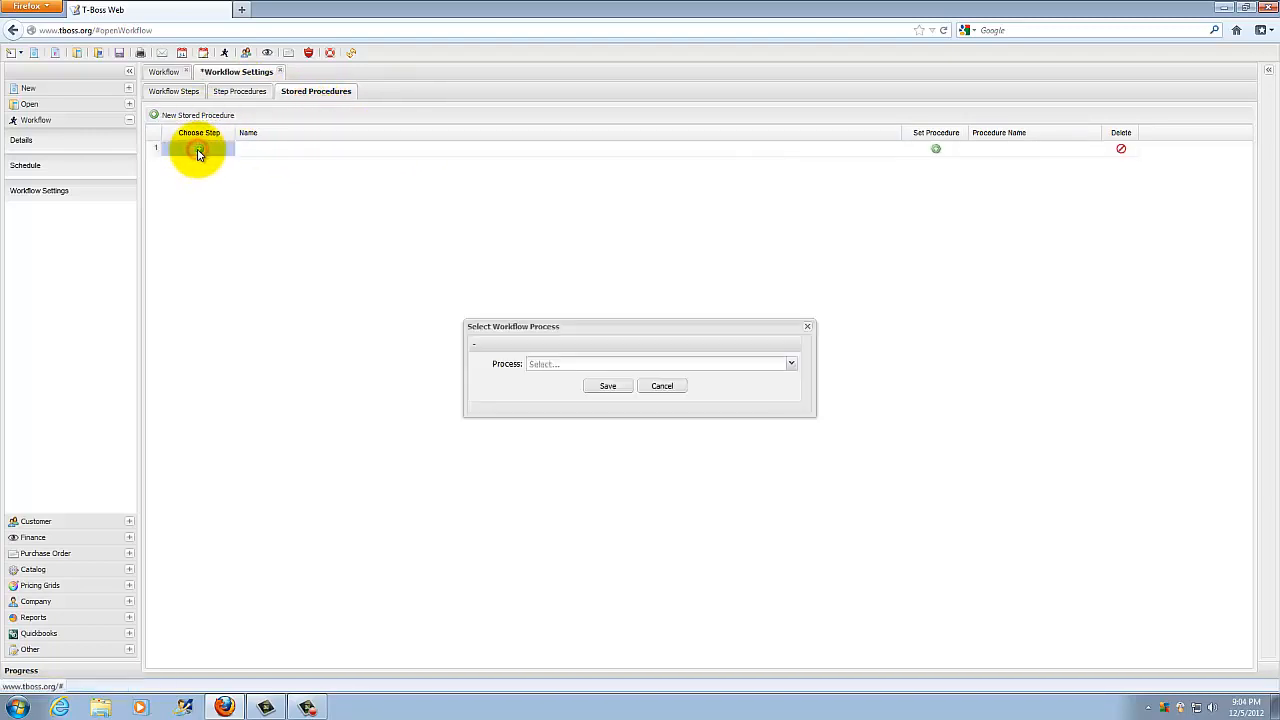
pyautogui.click(792, 366)
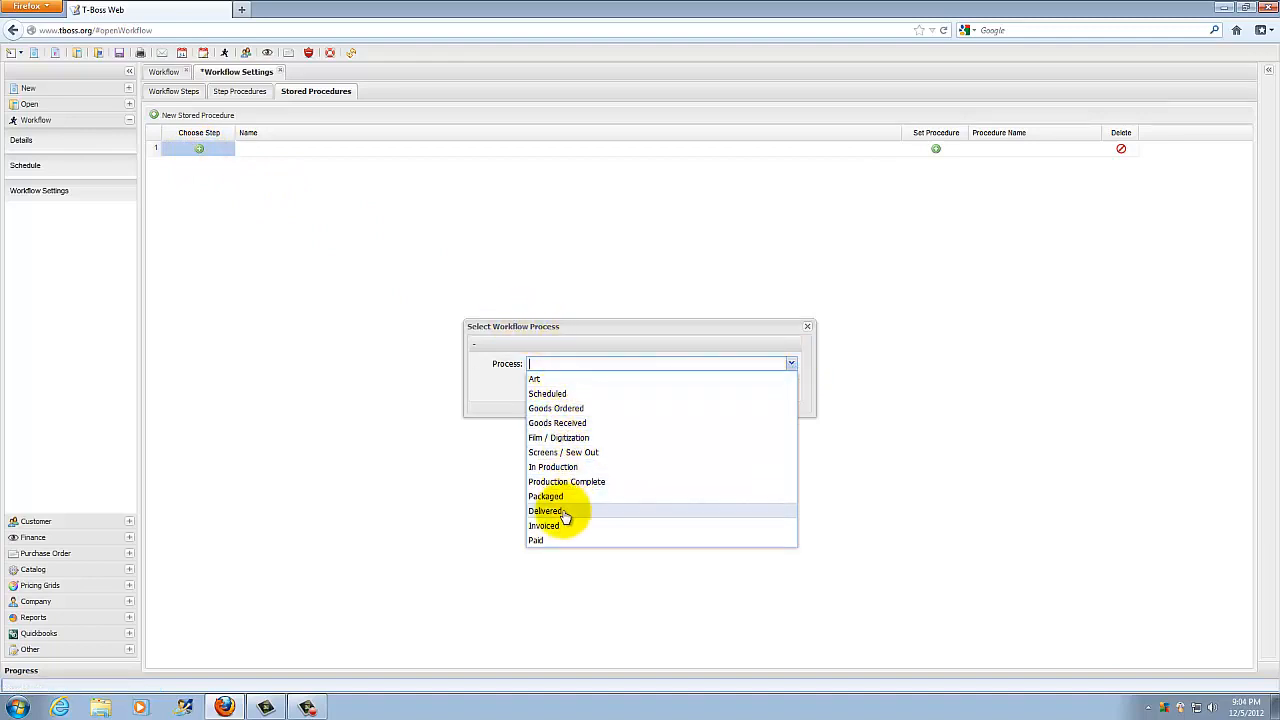
pyautogui.click(555, 381)
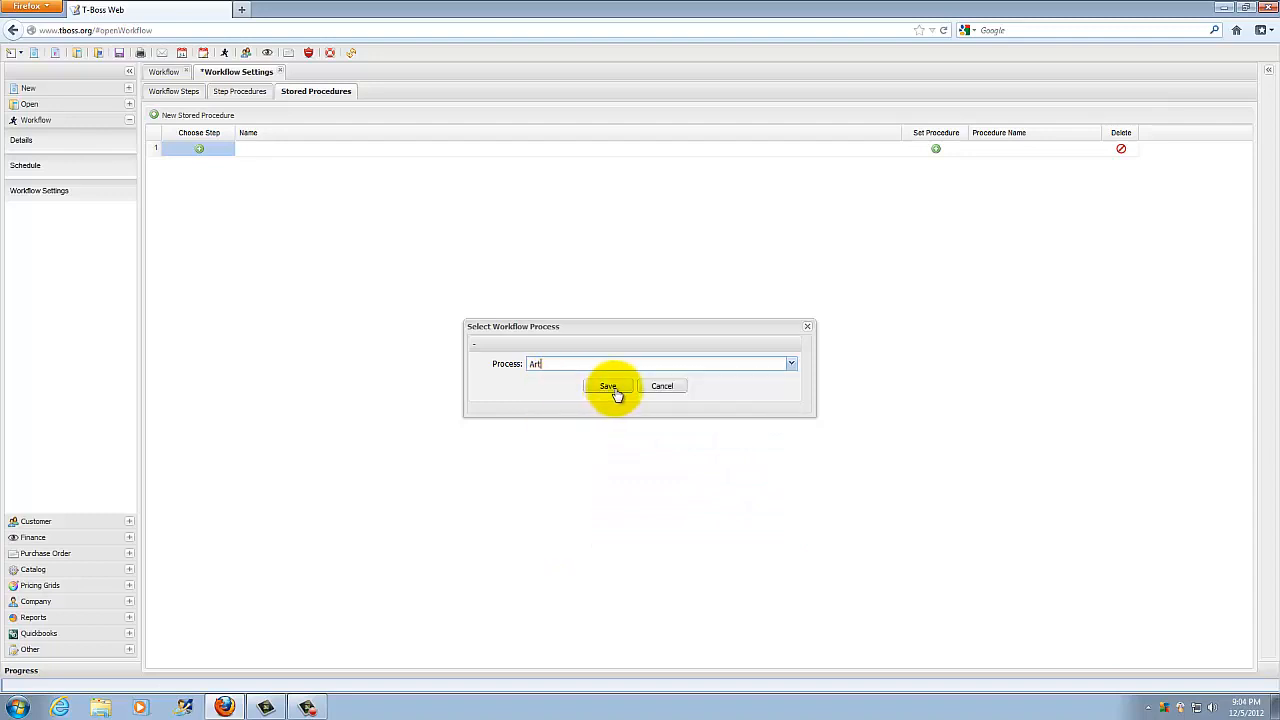
pyautogui.click(612, 389)
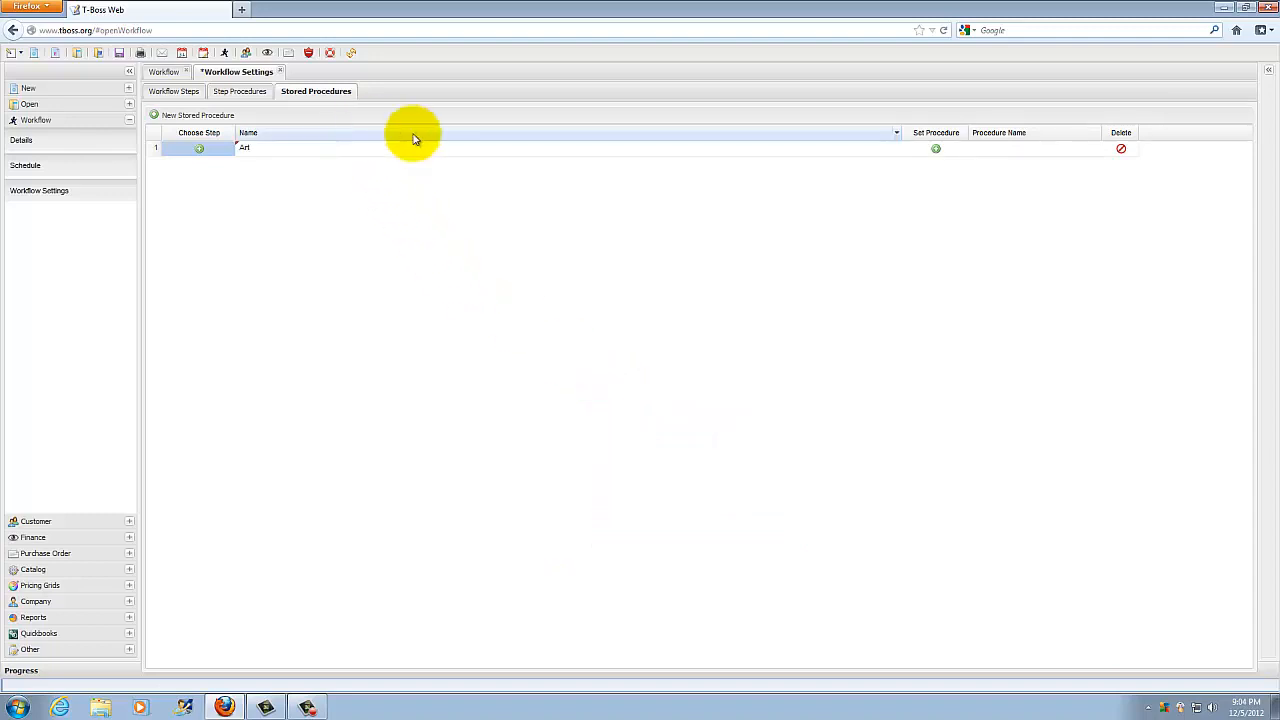
# - Set Test Procedure as the procedure for the Art step and close the workflow settings
pyautogui.click(935, 149)
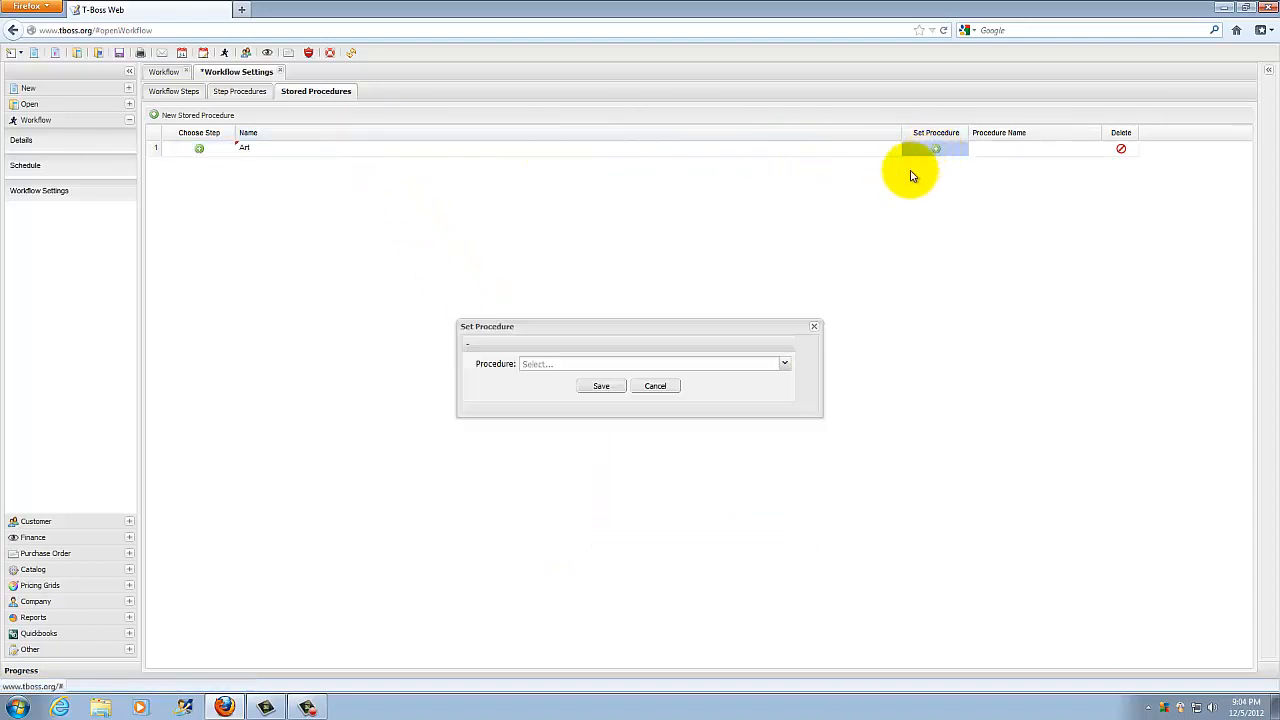
pyautogui.click(784, 363)
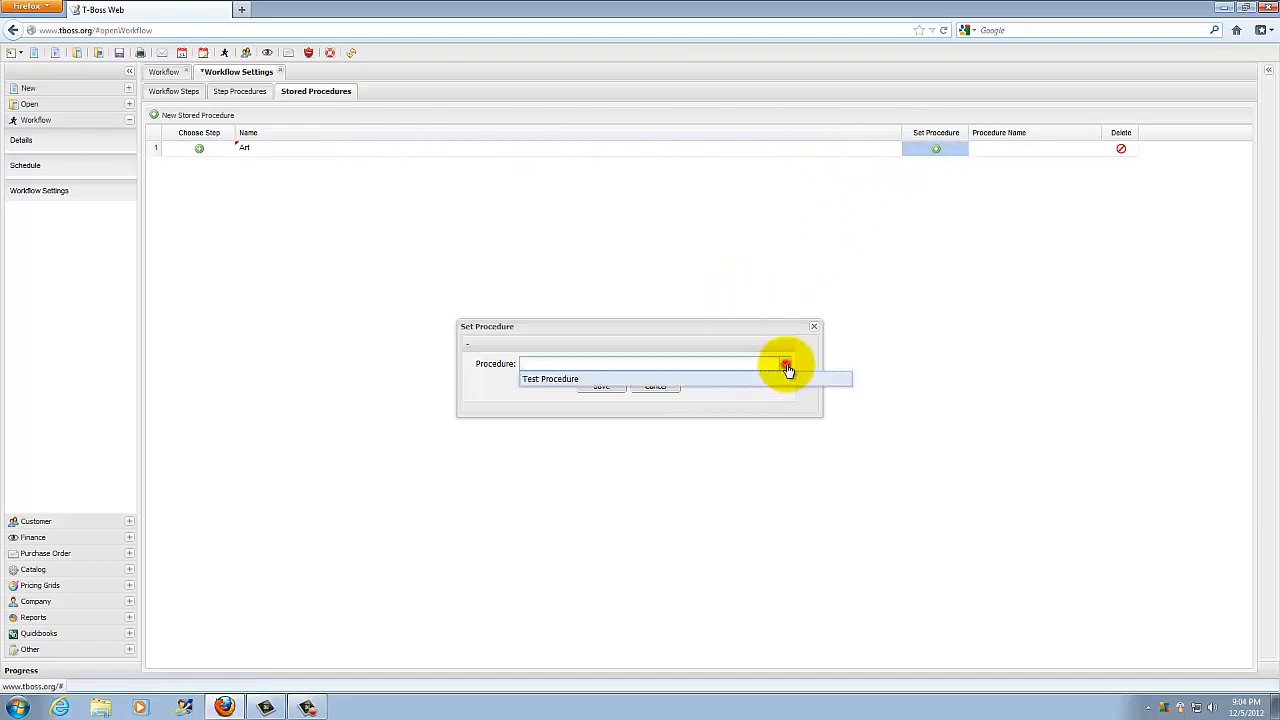
pyautogui.click(557, 379)
pyautogui.click(598, 386)
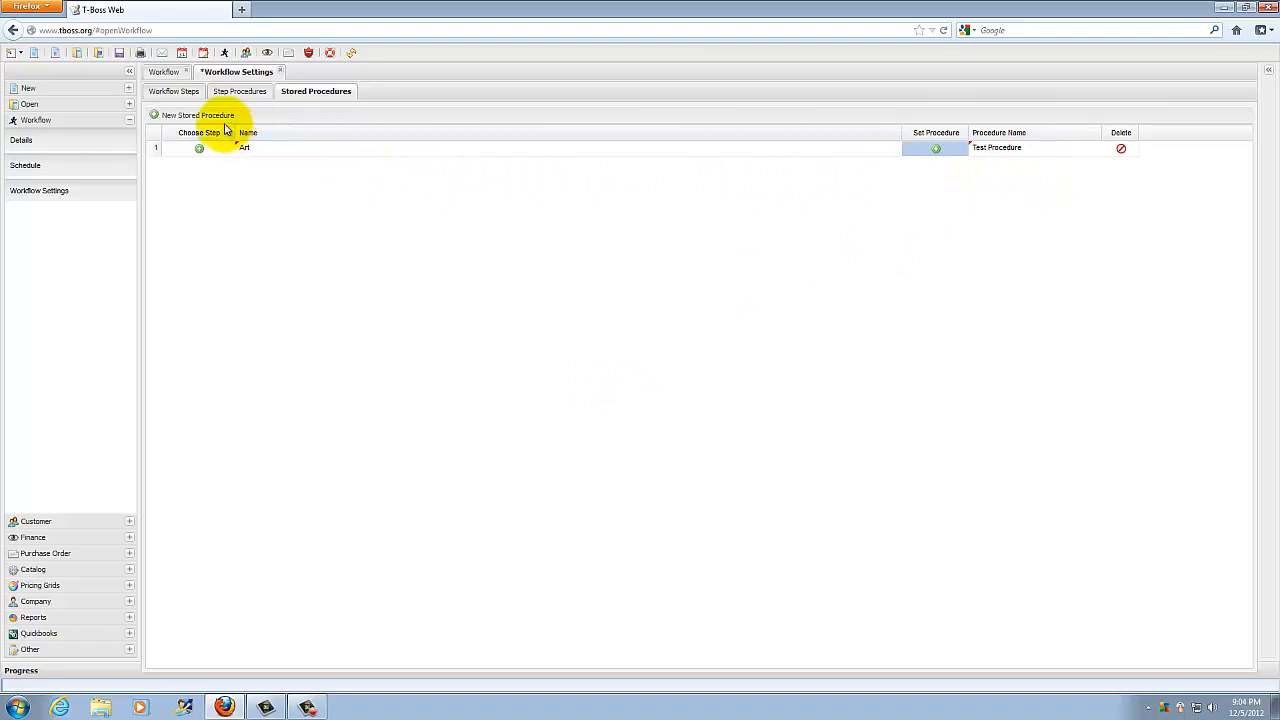
pyautogui.click(282, 73)
pyautogui.click(618, 302)
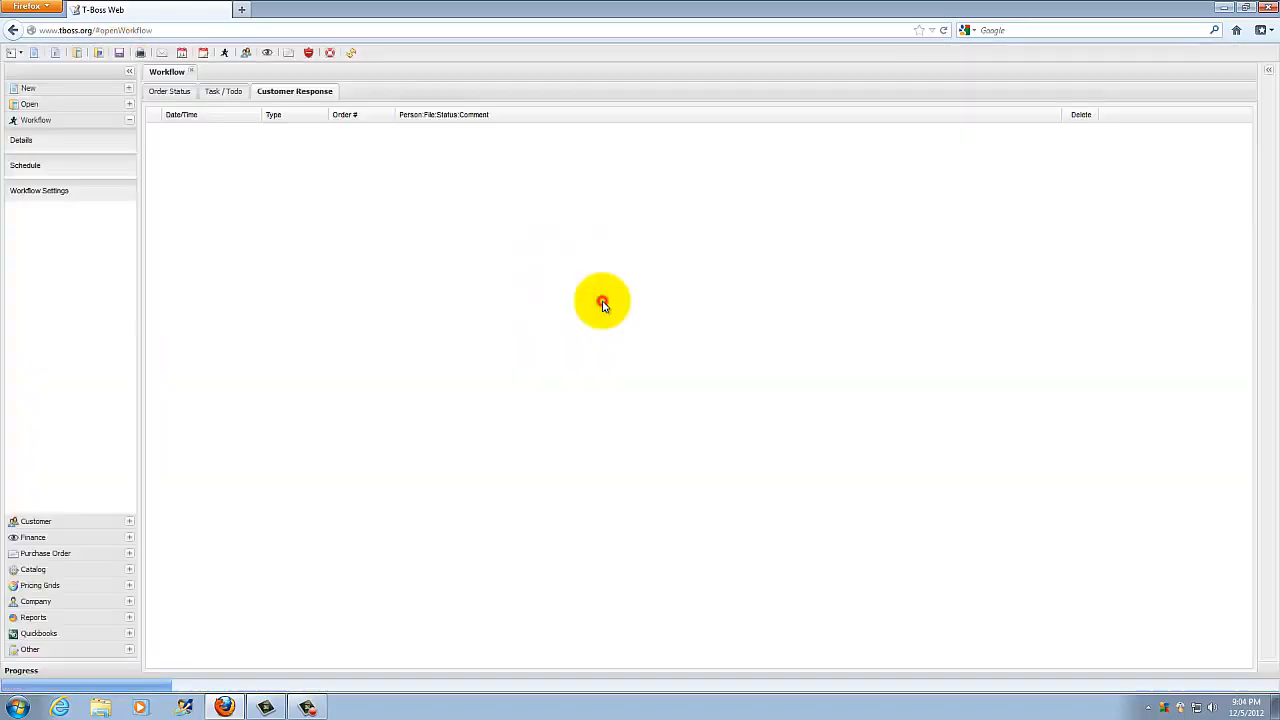
# - Revisit the schedule and the workflow settings, and return to the workflow's customer responses
pyautogui.click(44, 167)
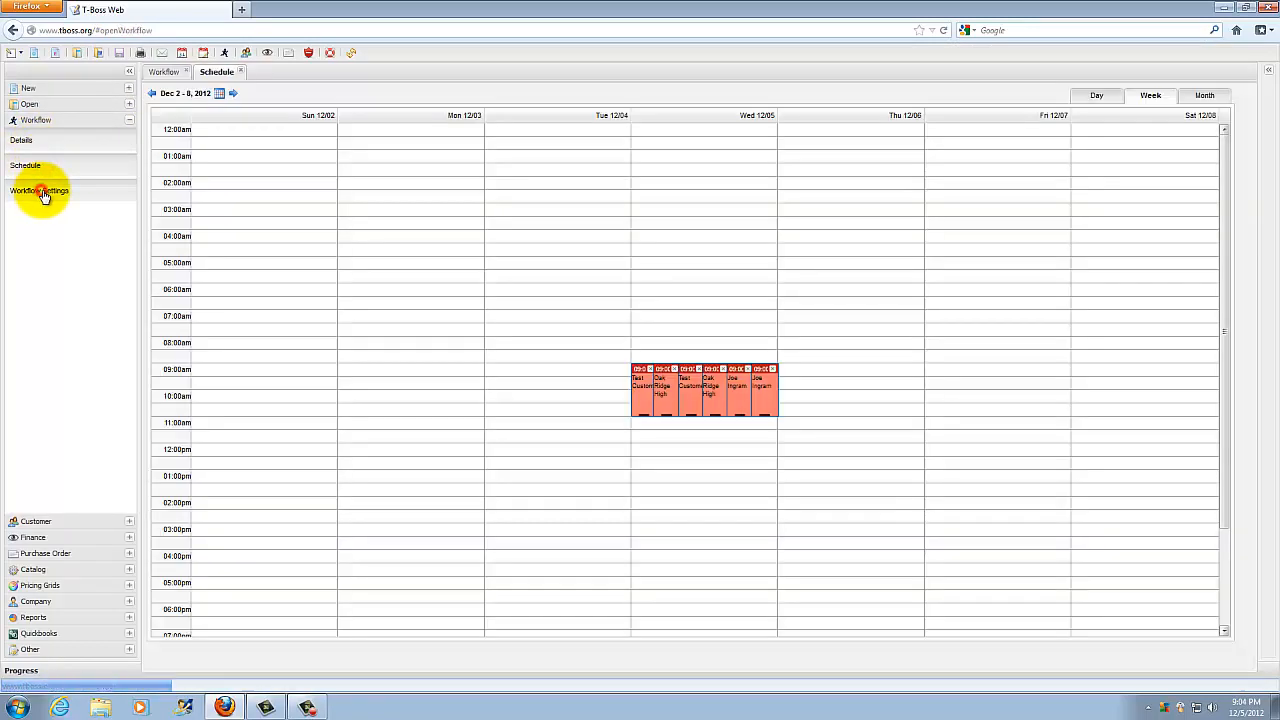
pyautogui.click(44, 192)
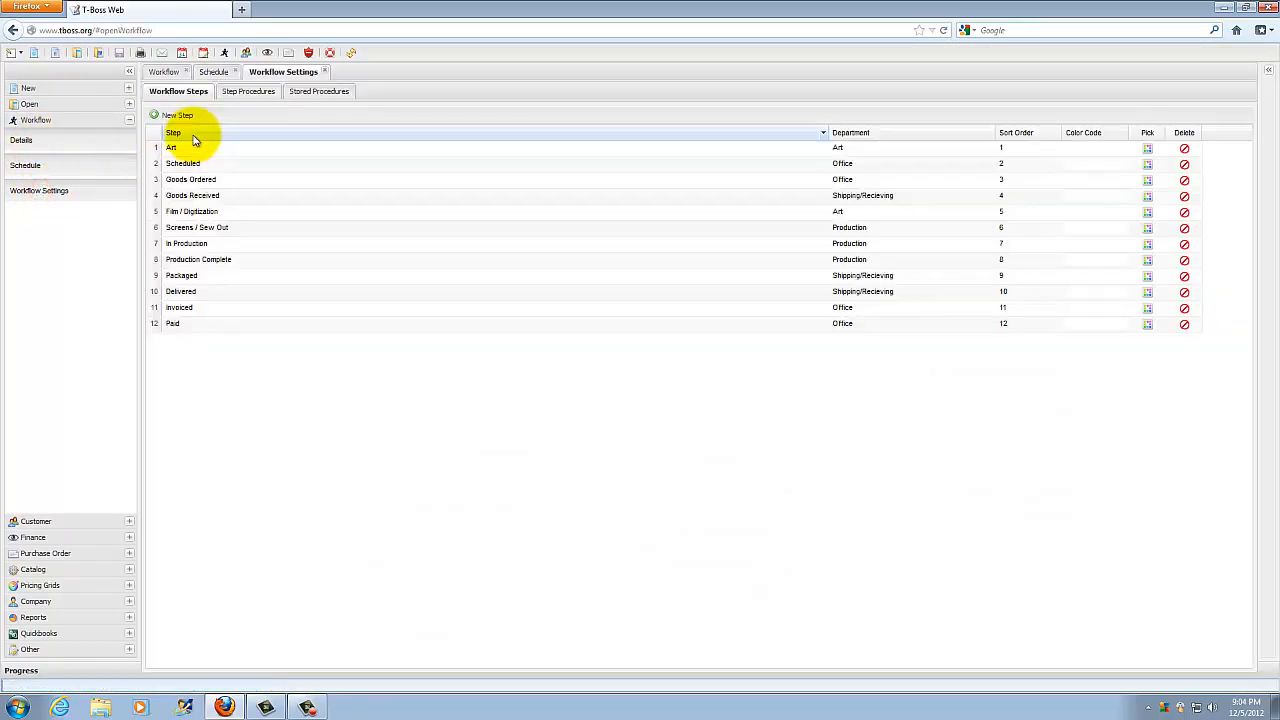
pyautogui.click(166, 73)
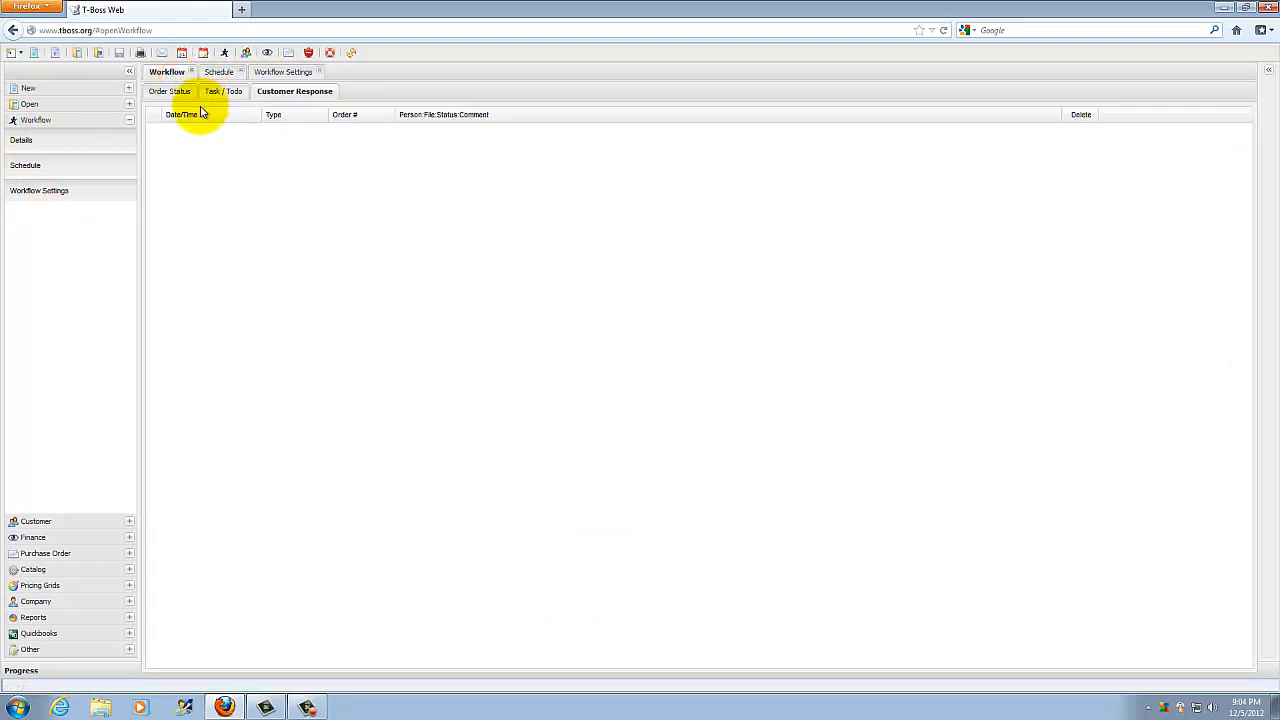
pyautogui.click(130, 75)
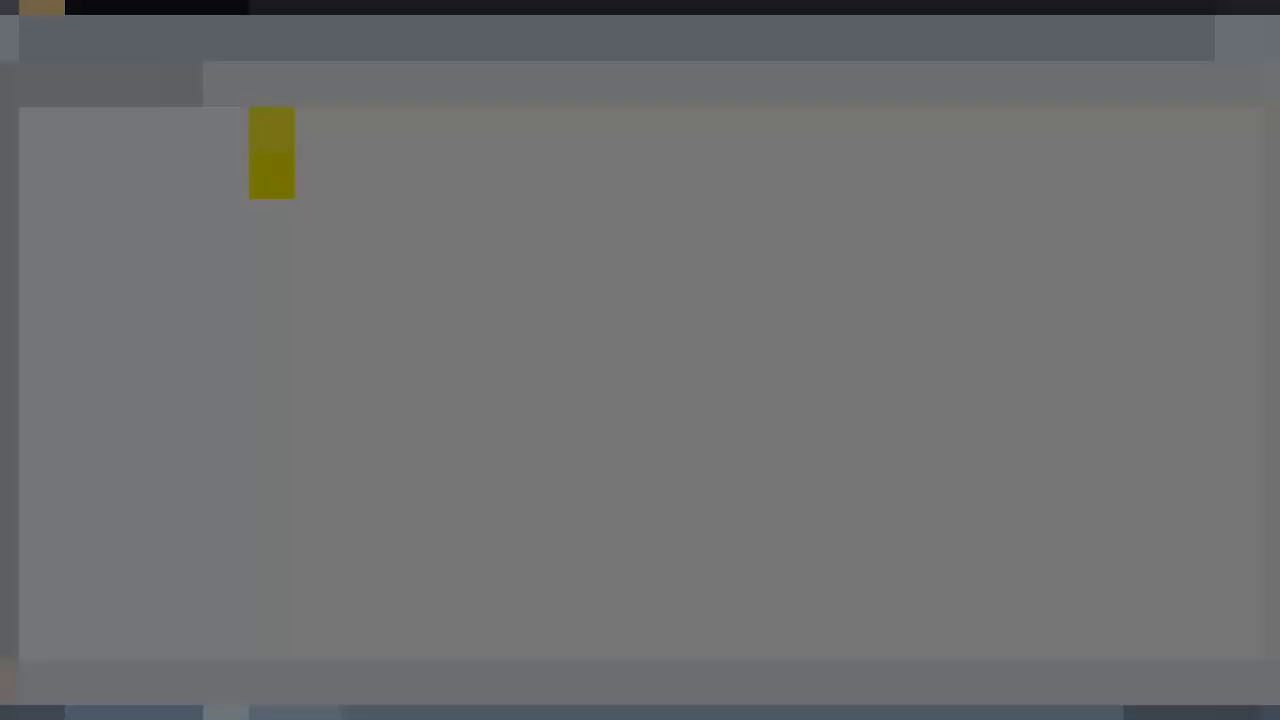